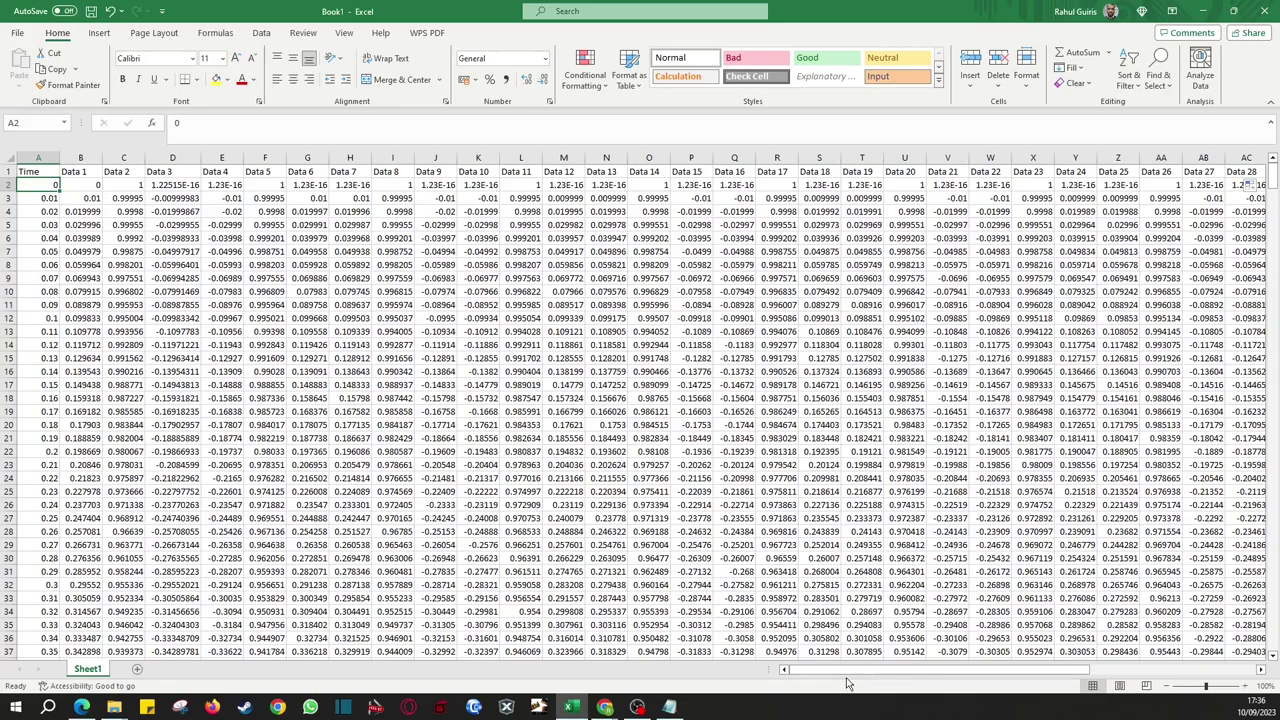
Step: Check the extent of the data table, ending with row 2 selected across all columns
{"action": "left_click_drag", "start_coordinate": [846, 678], "coordinate": [871, 665]}
{"action": "key", "text": "ctrl+Right"}
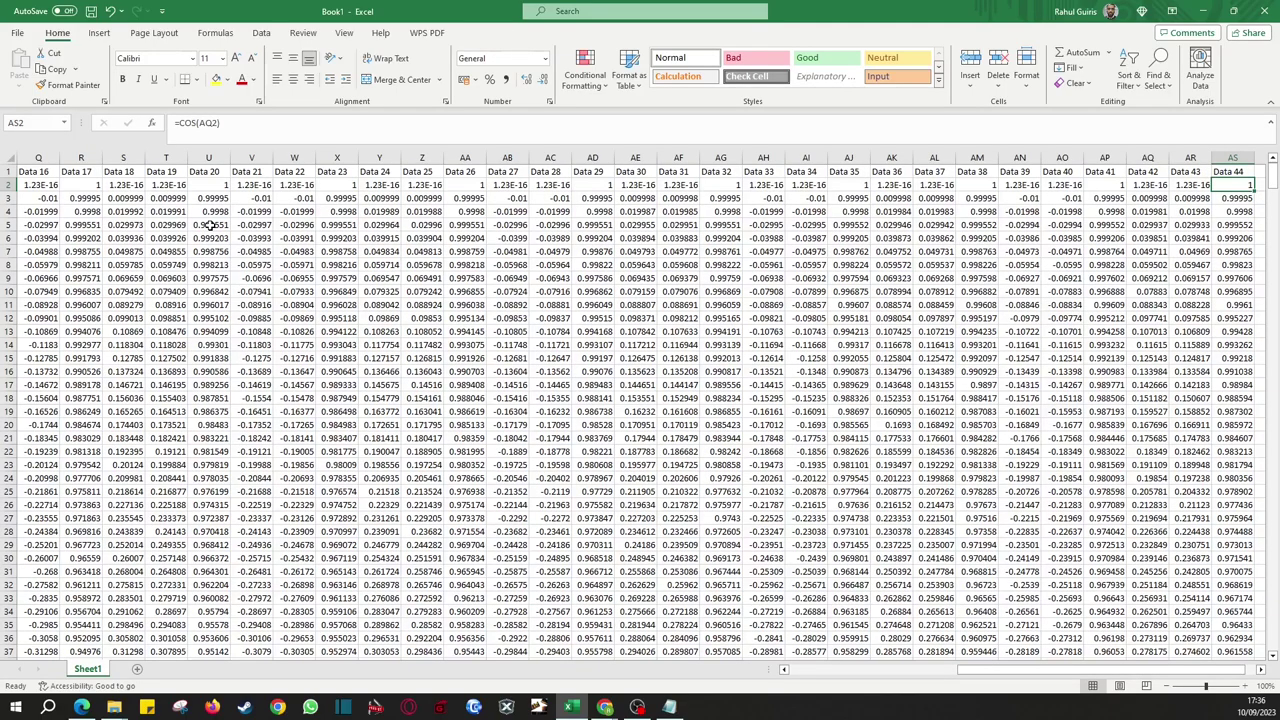
{"action": "key", "text": "ctrl+Down"}
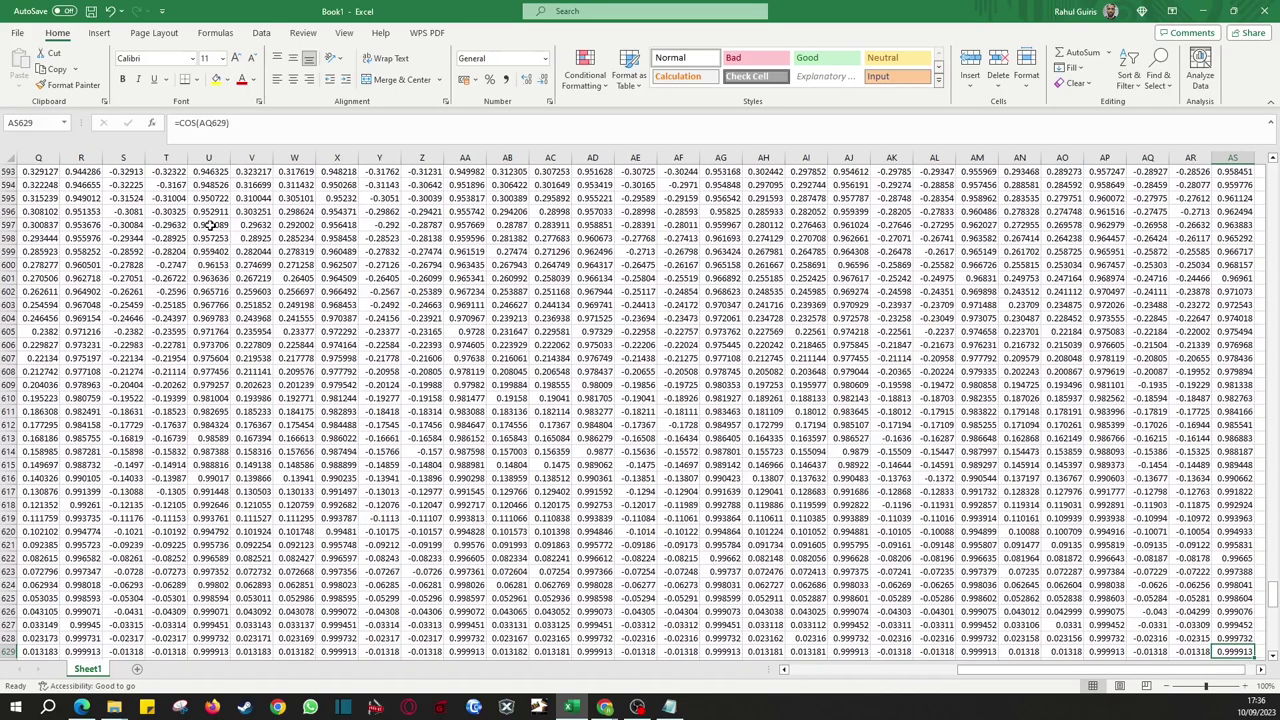
{"action": "key", "text": "ctrl+Left"}
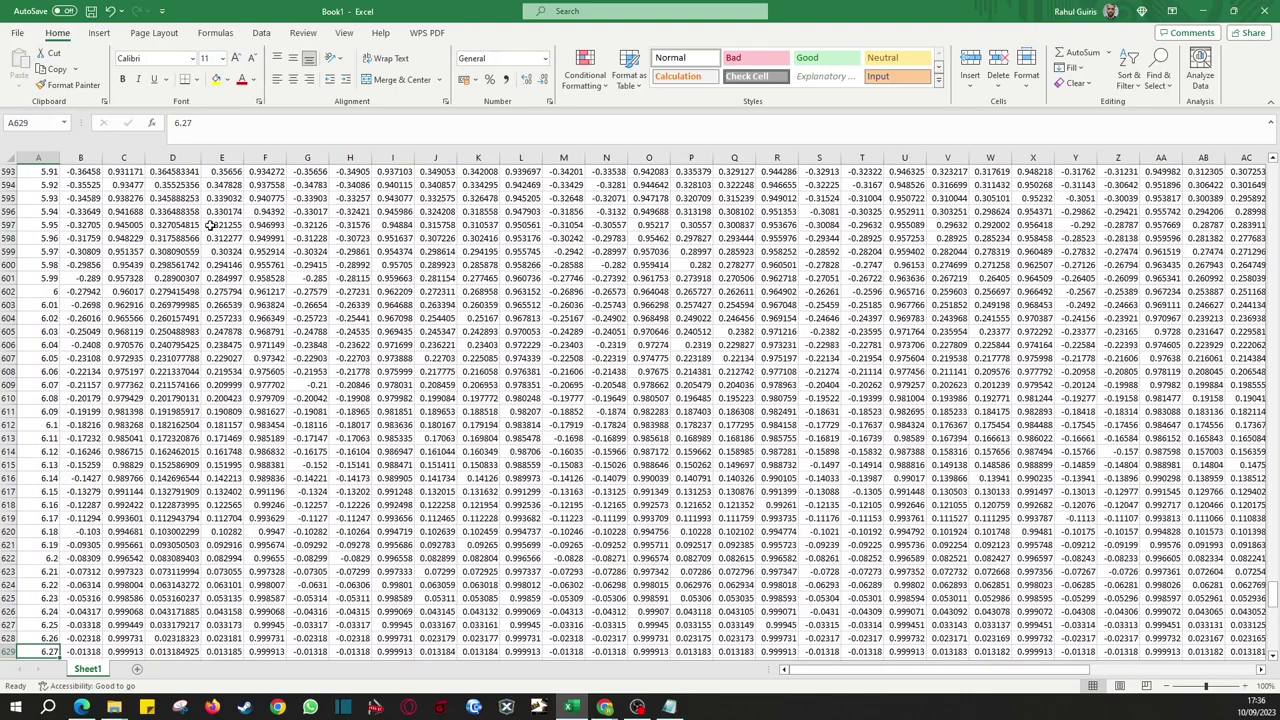
{"action": "key", "text": "ctrl+Up"}
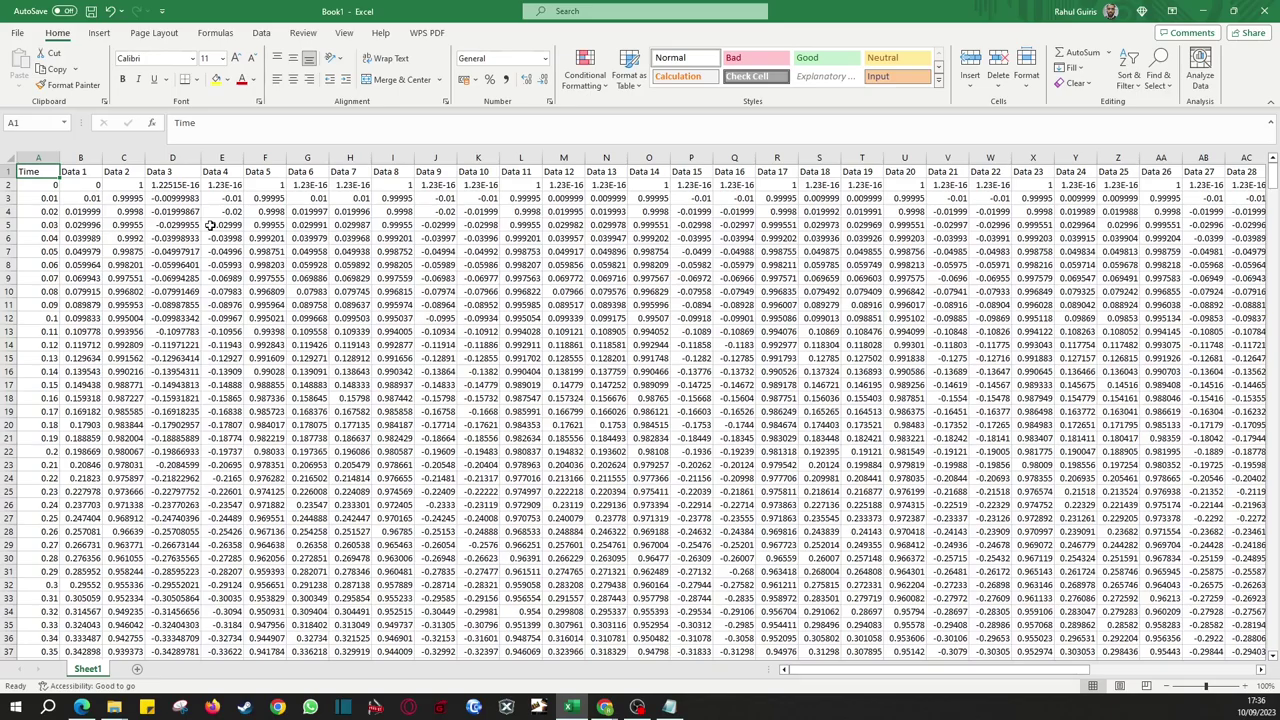
{"action": "key", "text": "Down"}
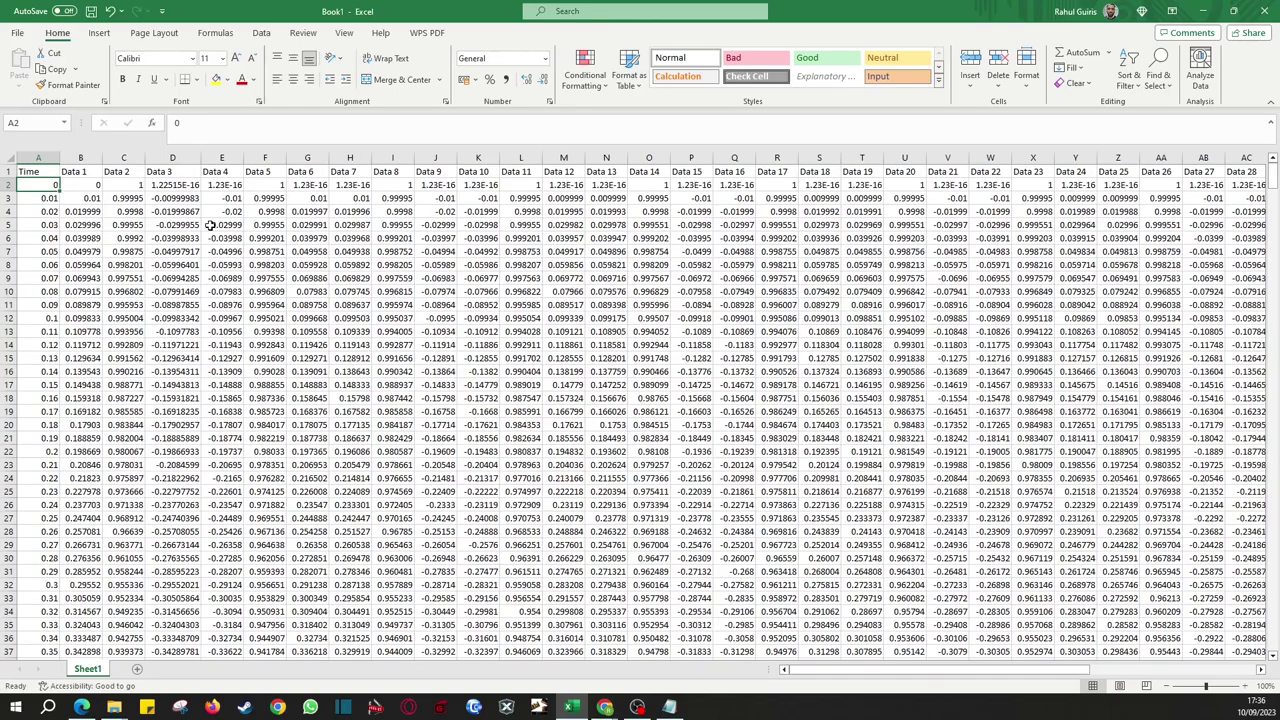
{"action": "key", "text": "ctrl+shift+Right"}
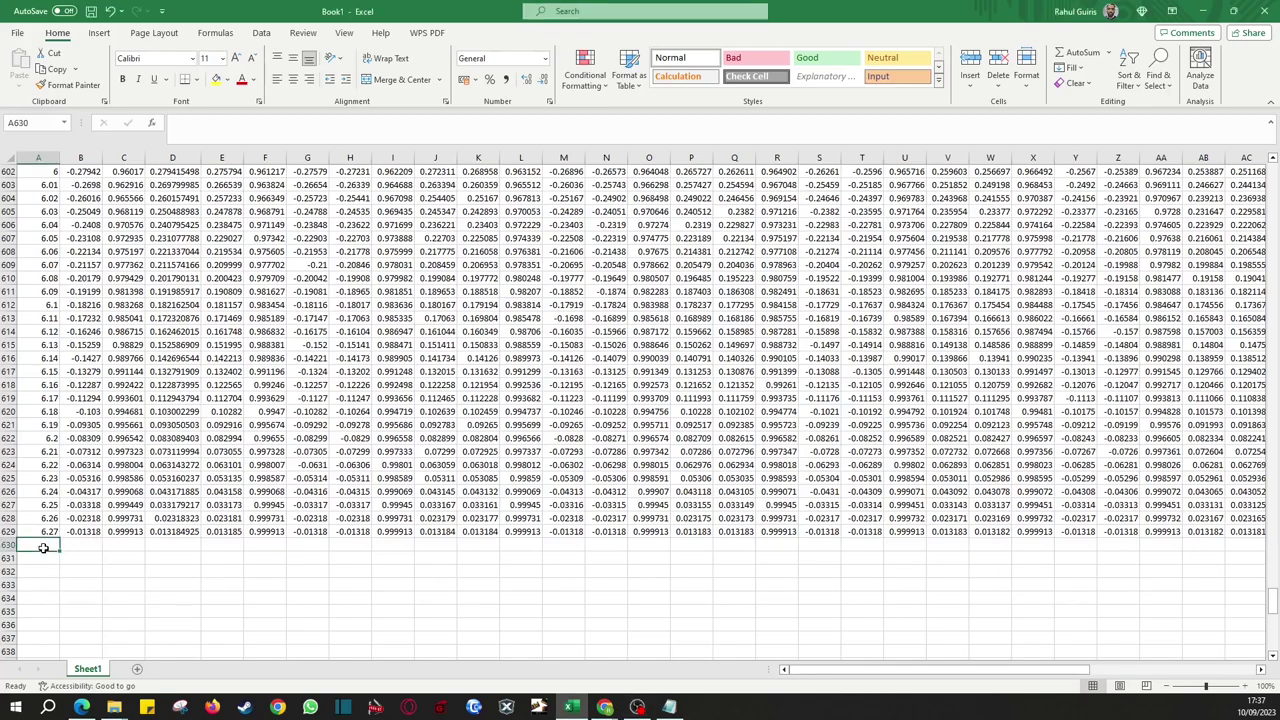
Step: Label A630 'Sum' and enter =SUM(B2:B629) in B630, giving 0.0021
{"action": "type", "text": "Sum"}
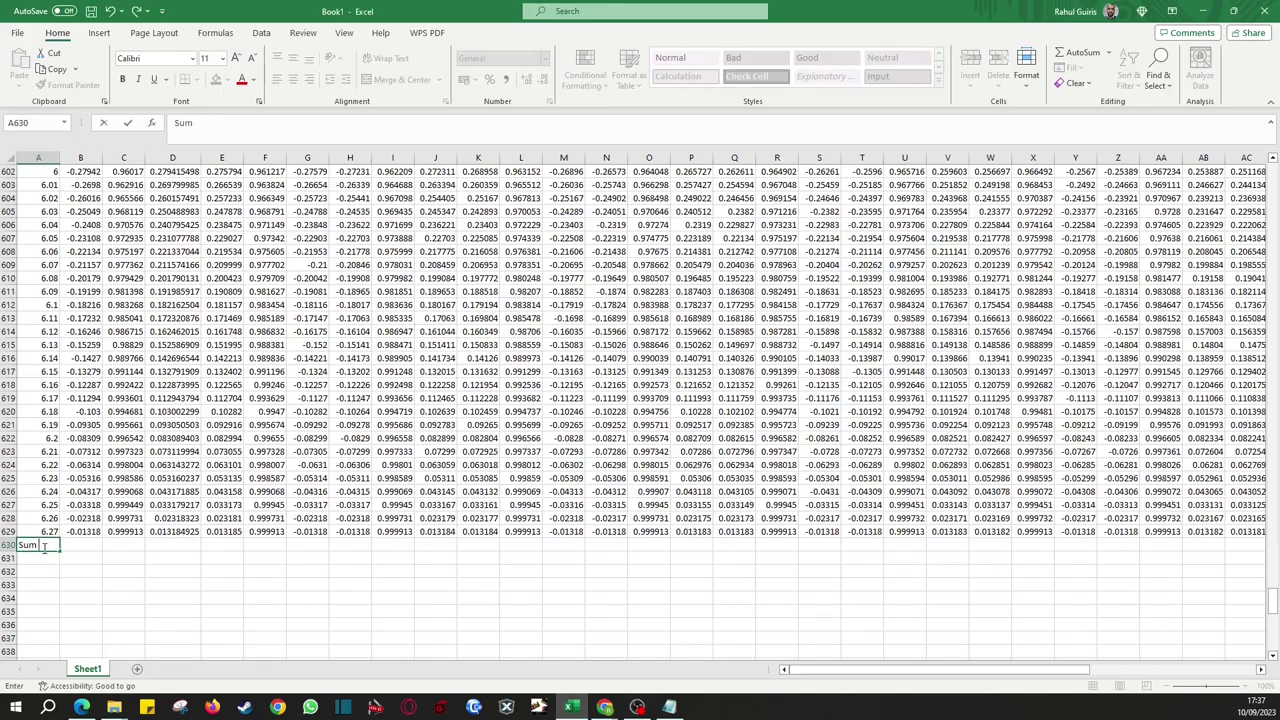
{"action": "key", "text": "Tab"}
{"action": "left_click", "coordinate": [86, 532]}
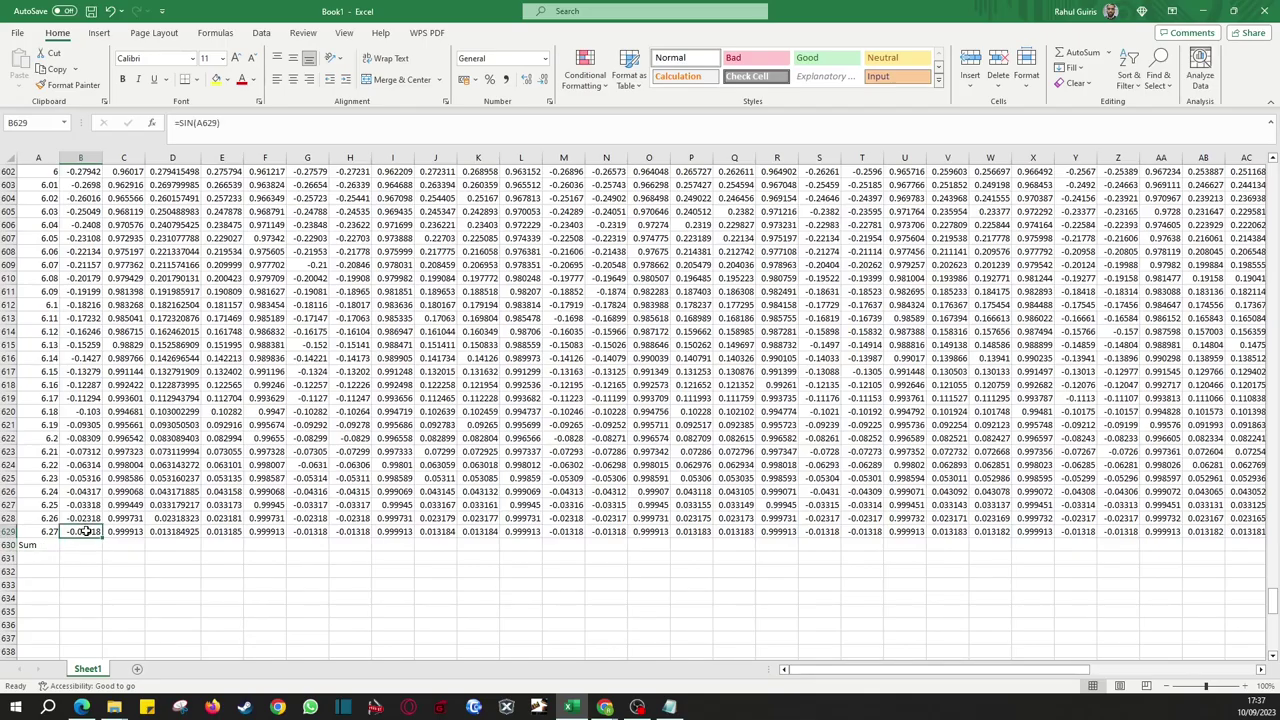
{"action": "key", "text": "ctrl+Up"}
{"action": "key", "text": "Down"}
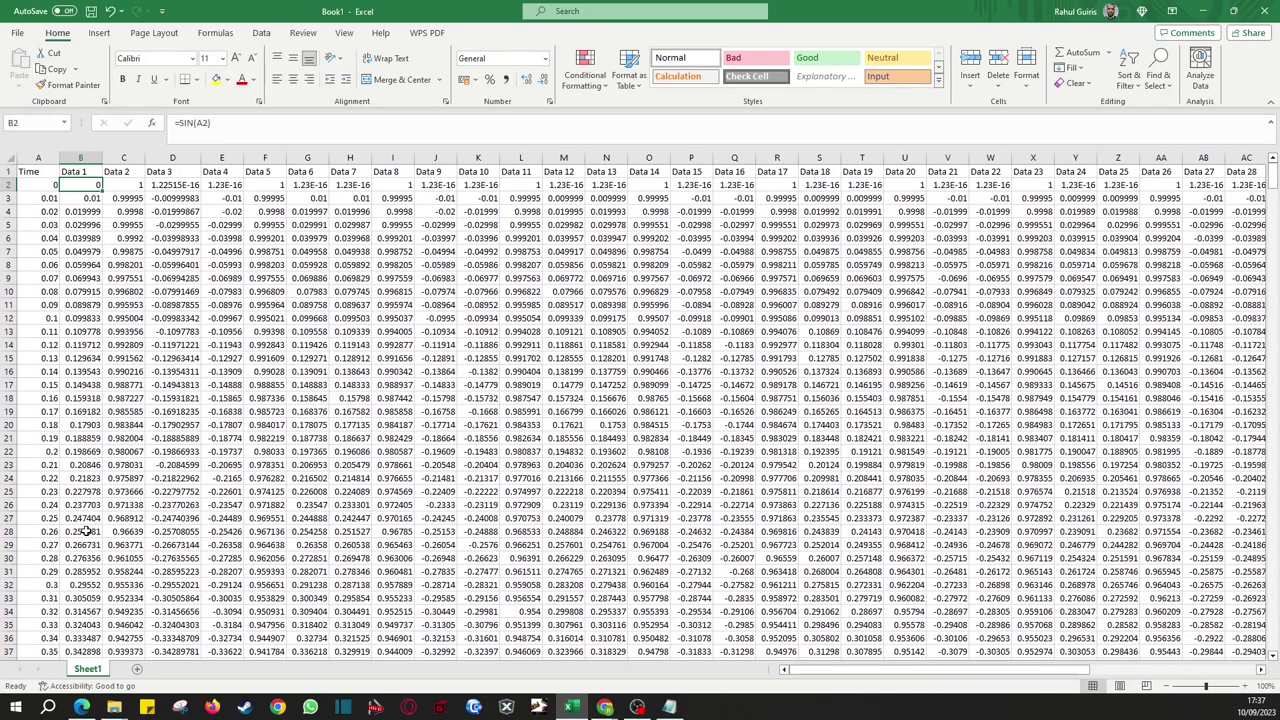
{"action": "key", "text": "ctrl+Down"}
{"action": "key", "text": "Down"}
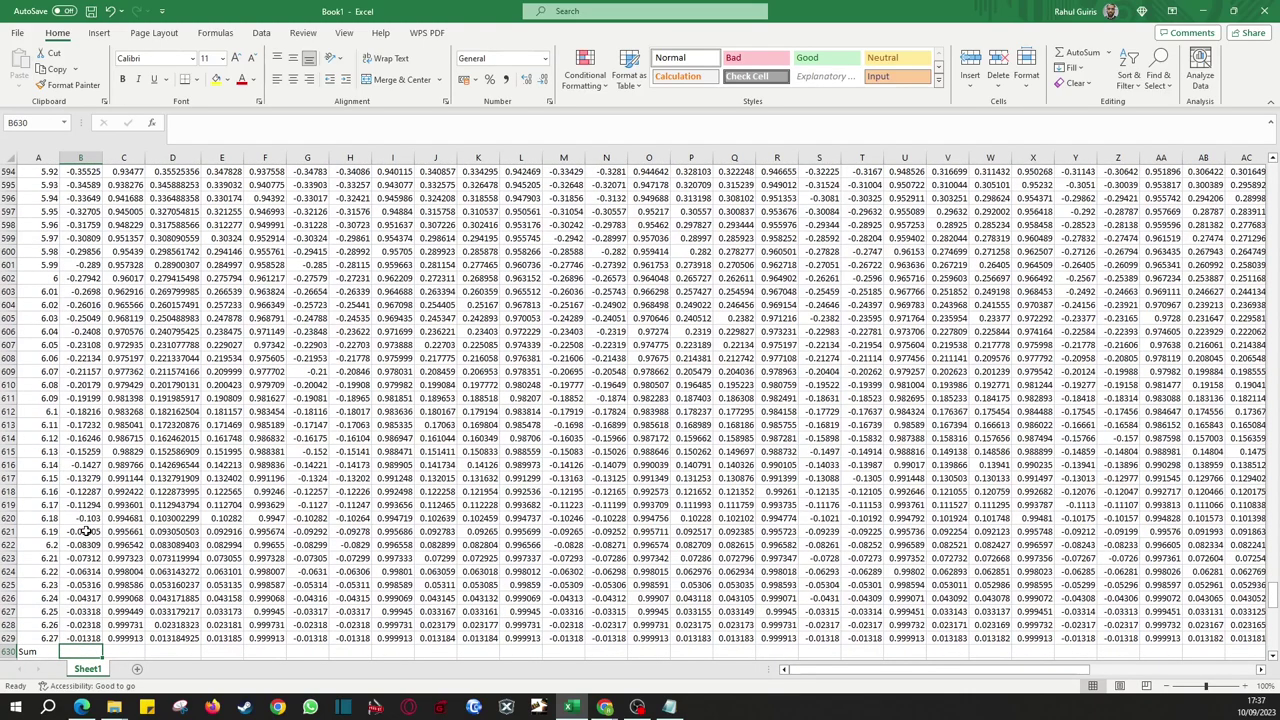
{"action": "type", "text": "=sum("}
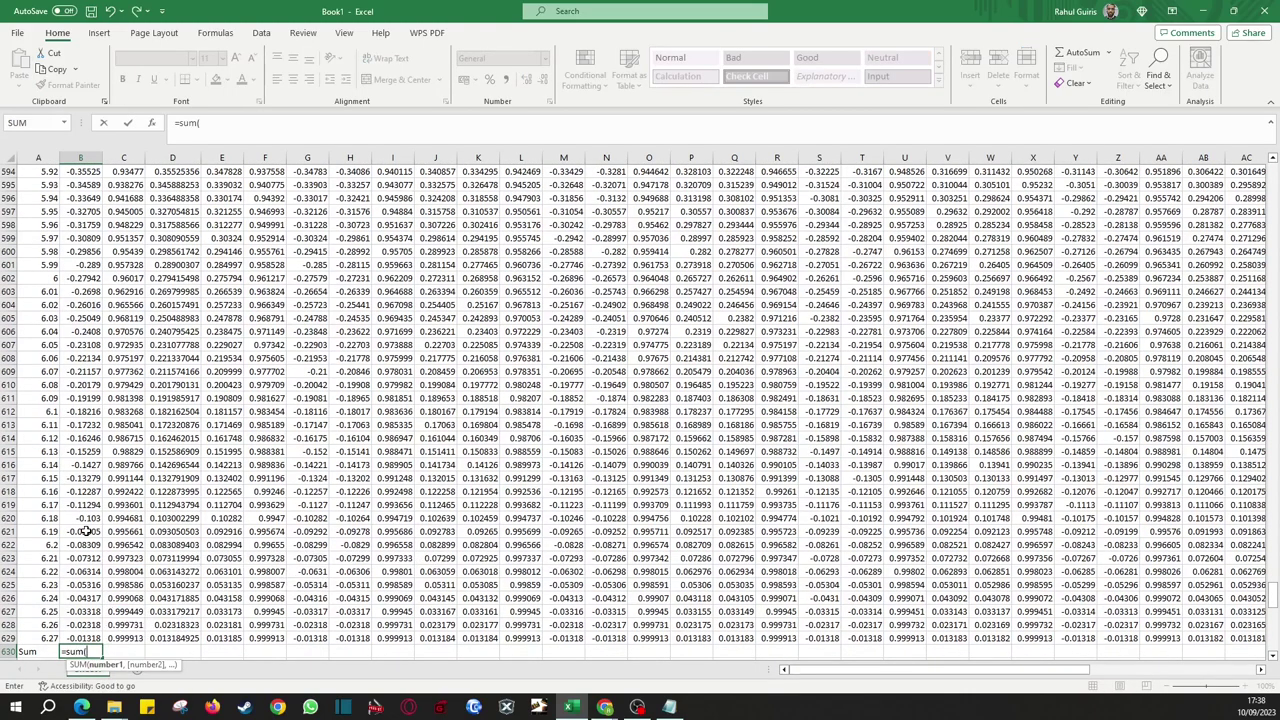
{"action": "type", "text": "b2:b629)"}
{"action": "key", "text": "Return"}
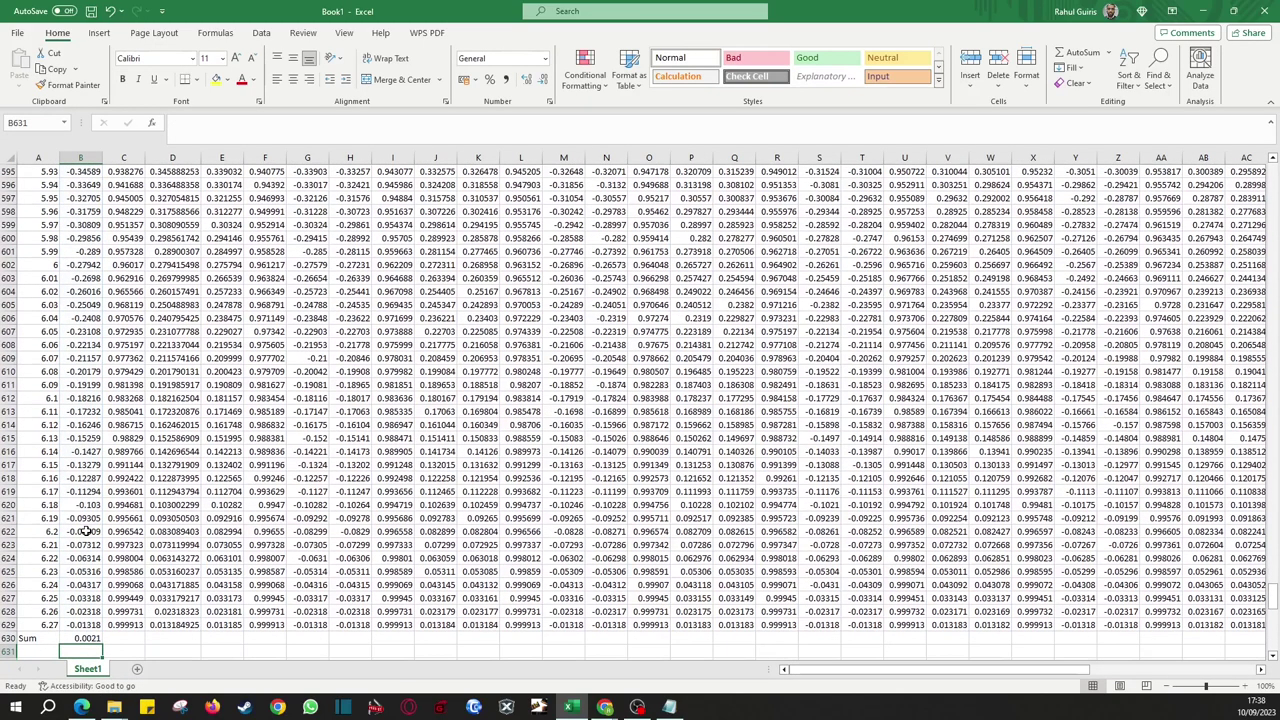
Step: Fill the SUM formula across B630:AS630 and check totals such as -0.31852 for Data 2
{"action": "left_click", "coordinate": [98, 624]}
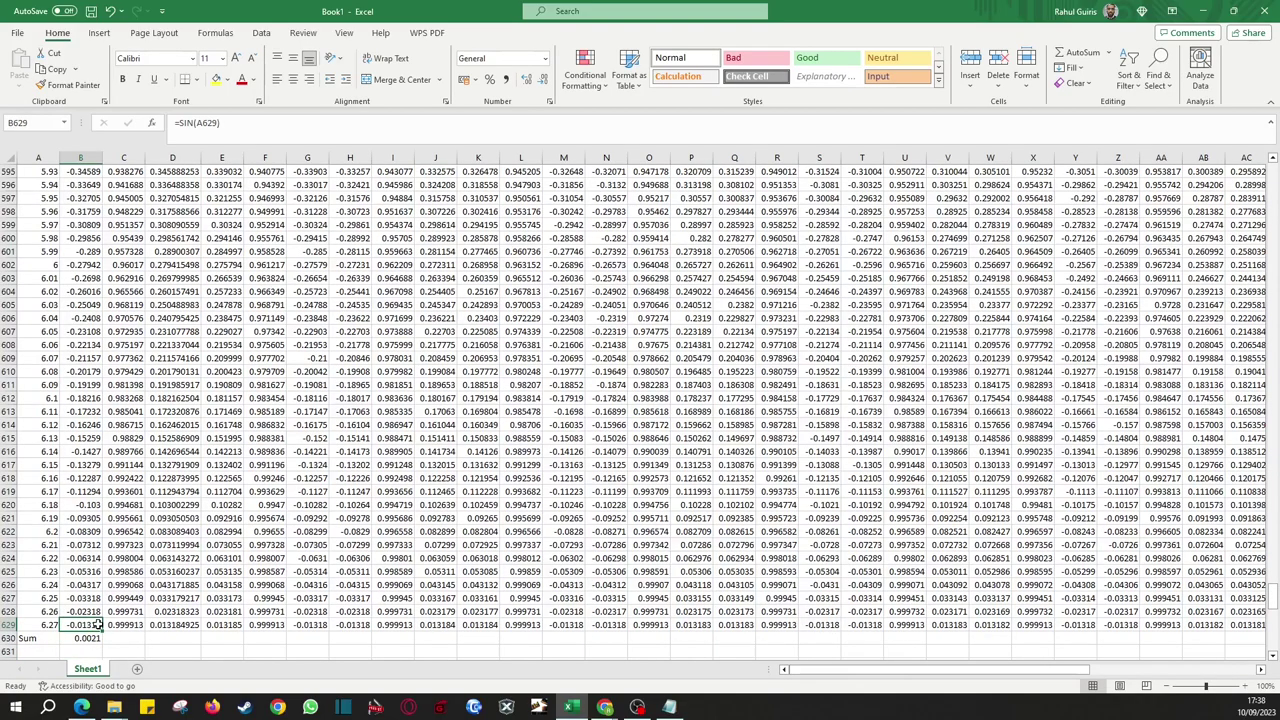
{"action": "key", "text": "ctrl+Right"}
{"action": "key", "text": "Down"}
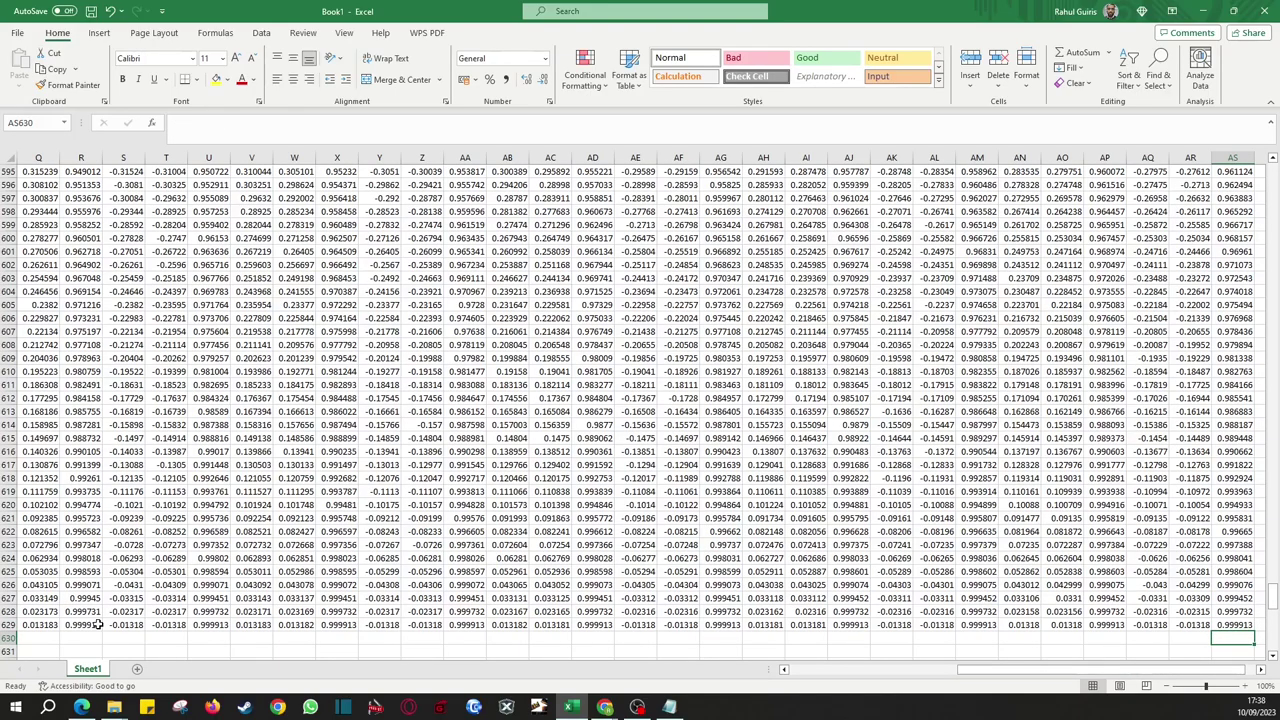
{"action": "key", "text": "ctrl+shift+Left"}
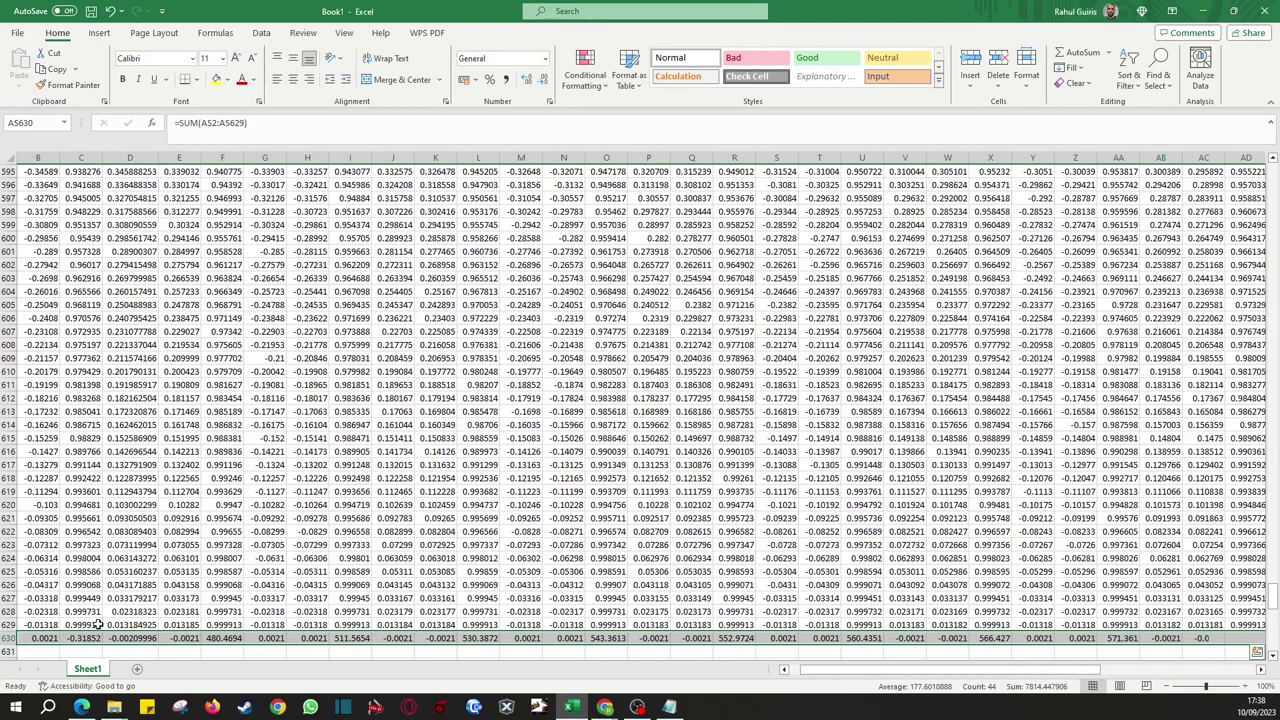
{"action": "left_click", "coordinate": [75, 639]}
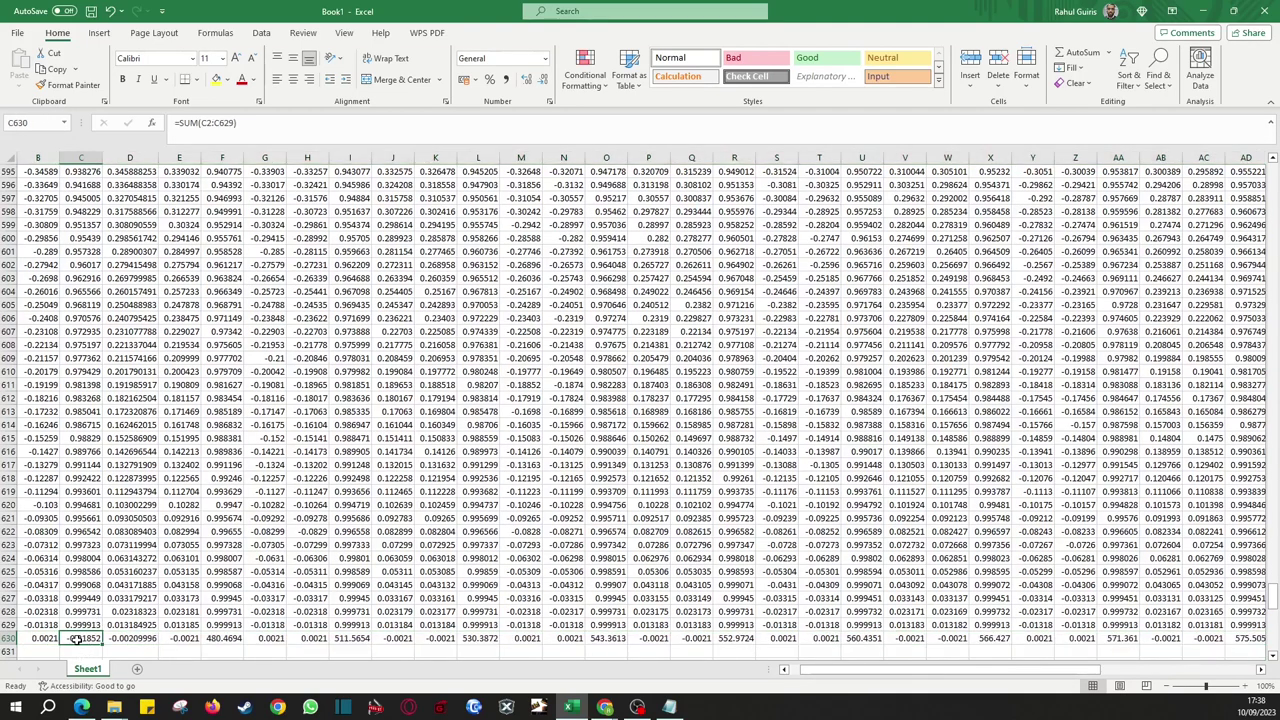
{"action": "left_click", "coordinate": [45, 638]}
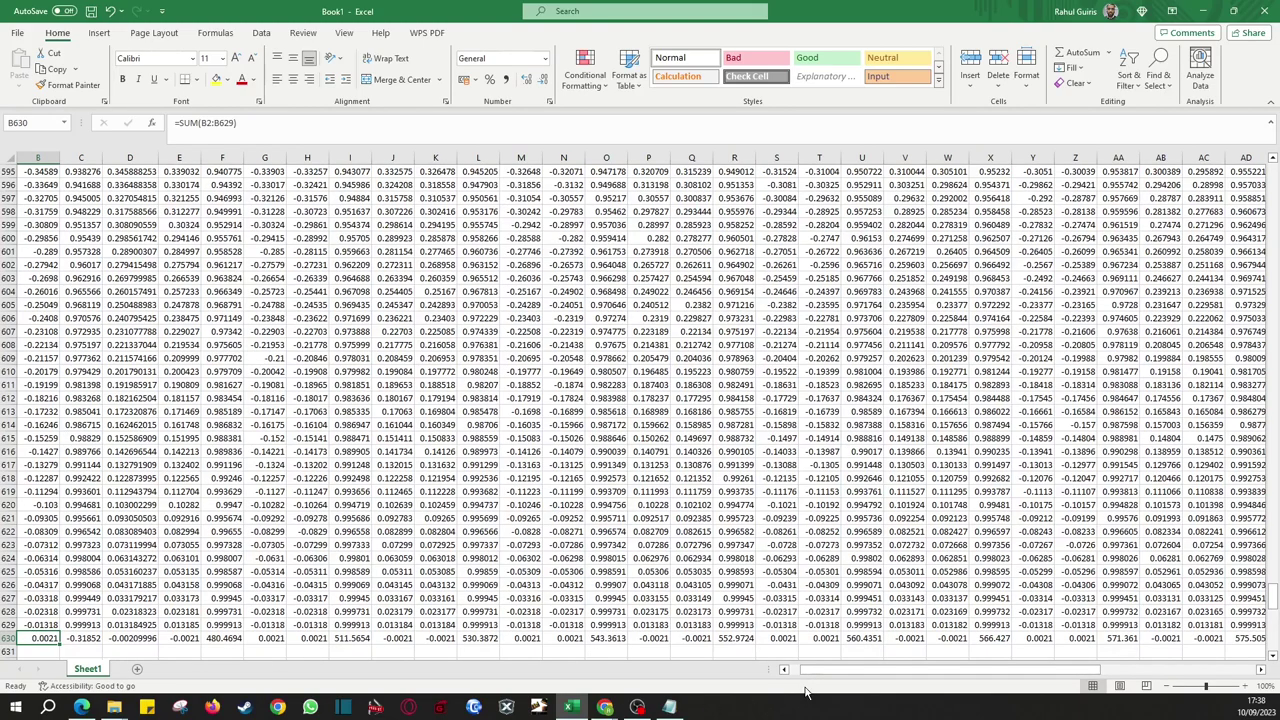
{"action": "scroll", "coordinate": [100, 640], "scroll_direction": "left", "scroll_amount": 1}
{"action": "key", "text": "Right"}
{"action": "key", "text": "Right"}
{"action": "key", "text": "Right"}
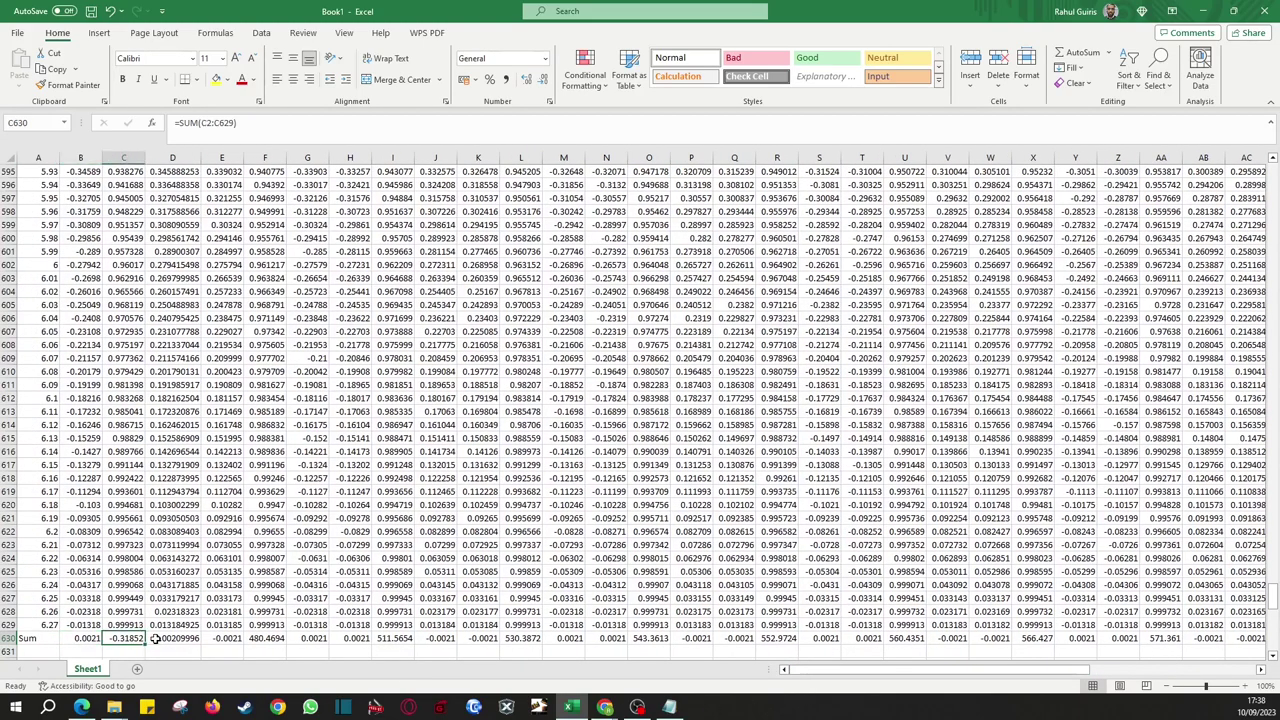
{"action": "key", "text": "Right"}
{"action": "key", "text": "Right"}
{"action": "key", "text": "Right"}
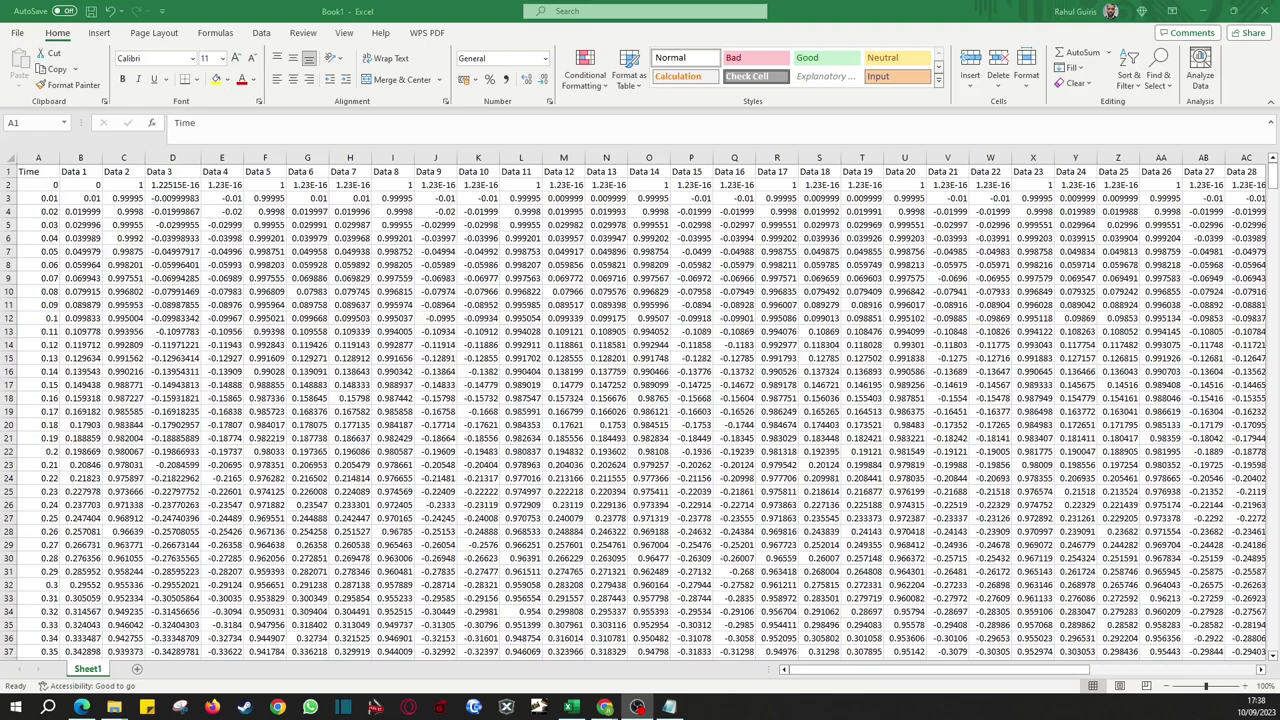
Step: Insert a straight-line scatter chart of Time against Data 1 and move it up-left
{"action": "left_click", "coordinate": [55, 173]}
{"action": "key", "text": "ctrl+shift+Down"}
{"action": "key", "text": "shift+Right"}
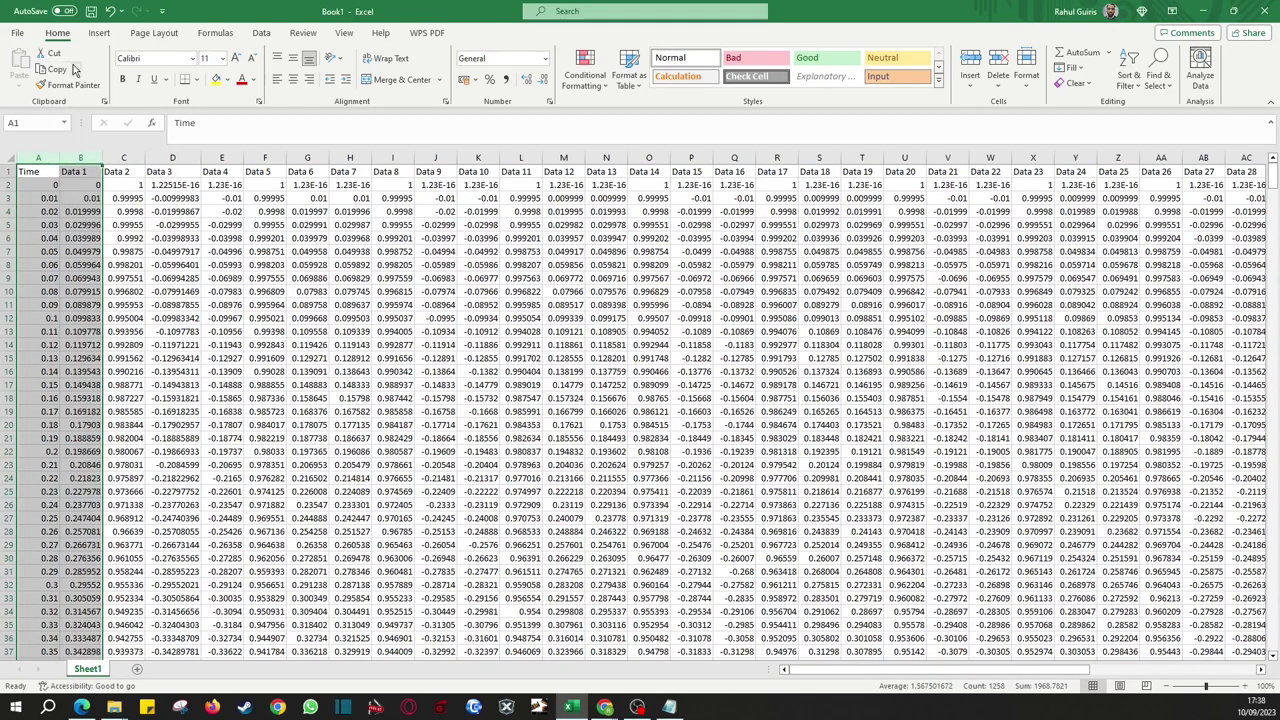
{"action": "left_click", "coordinate": [99, 33]}
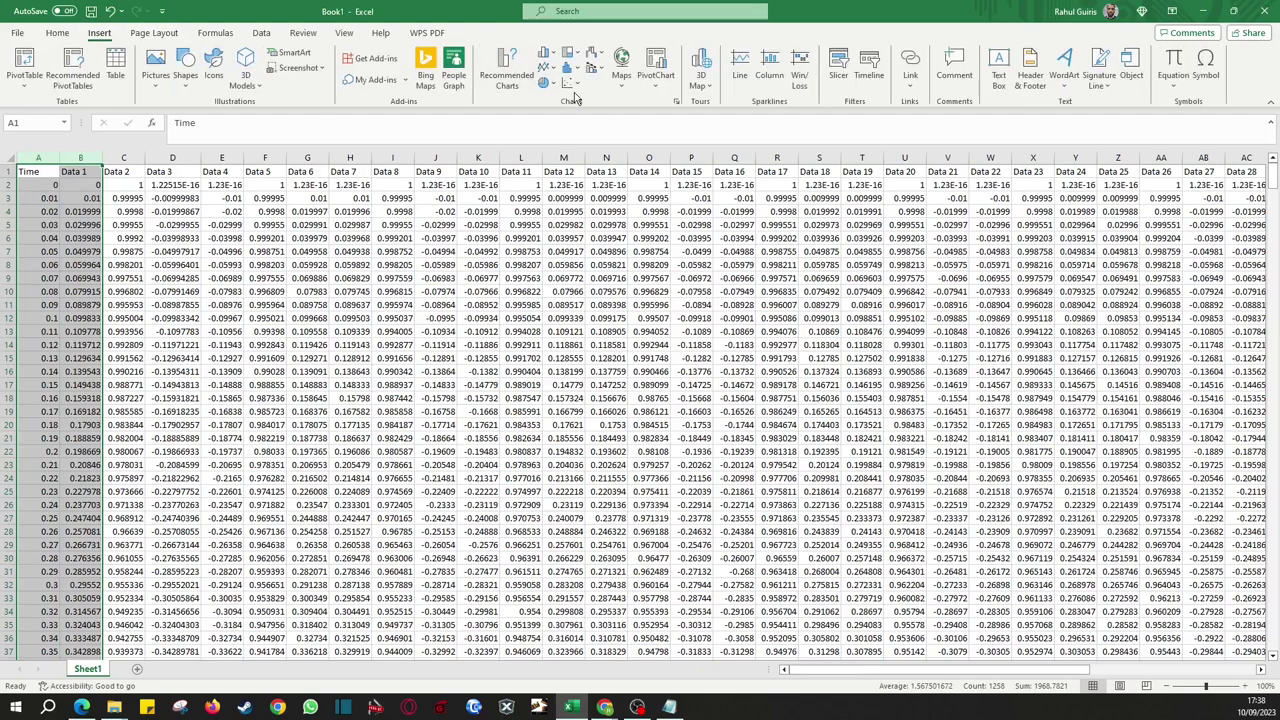
{"action": "left_click", "coordinate": [571, 83]}
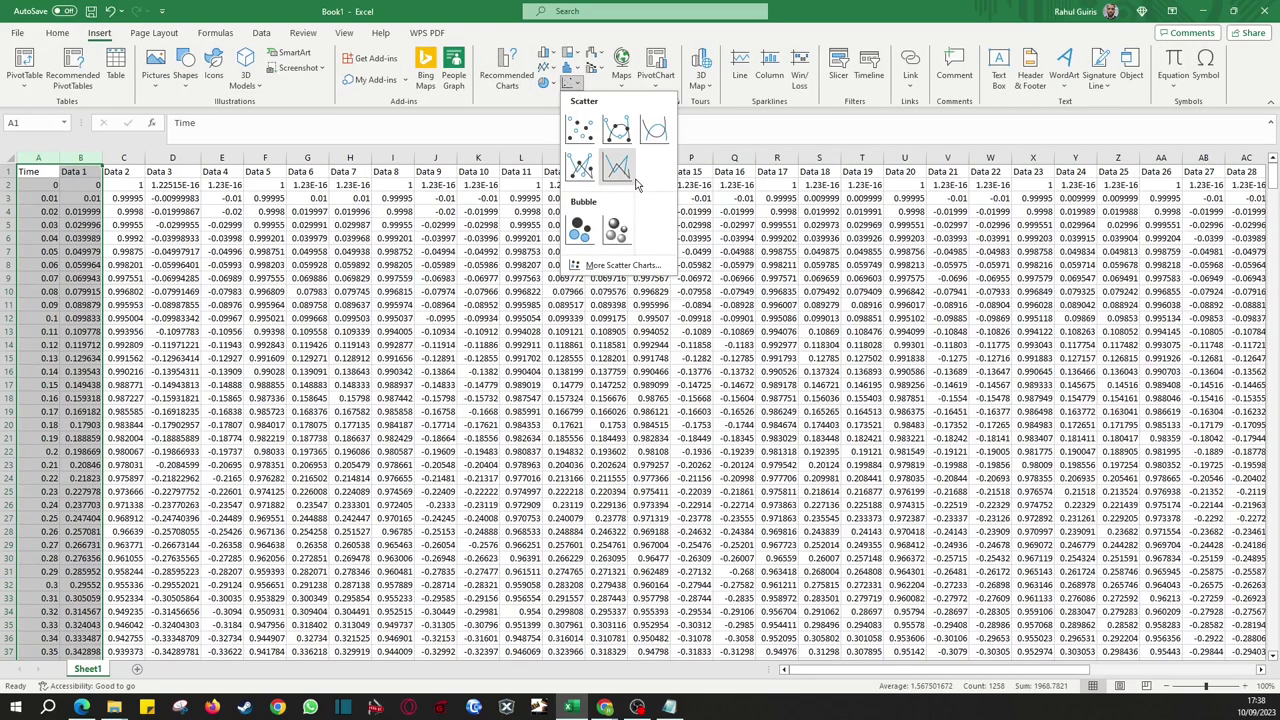
{"action": "left_click", "coordinate": [617, 170]}
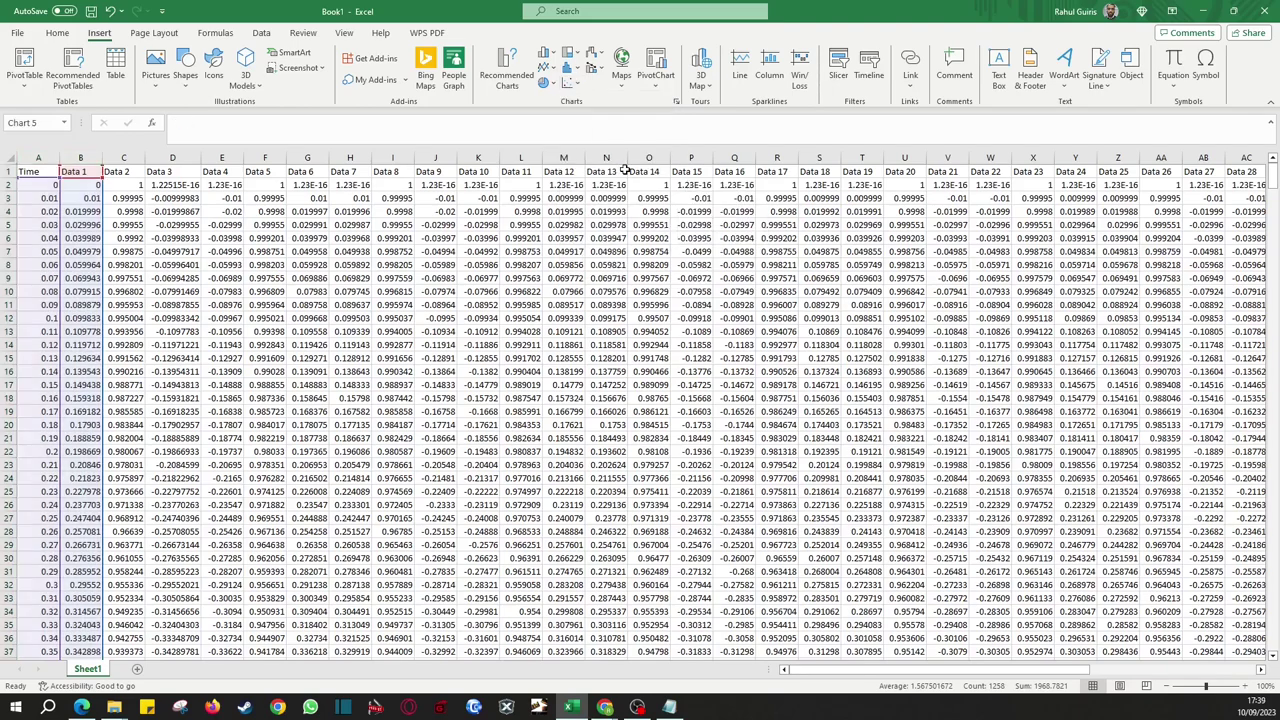
{"action": "left_click_drag", "start_coordinate": [518, 336], "coordinate": [390, 243]}
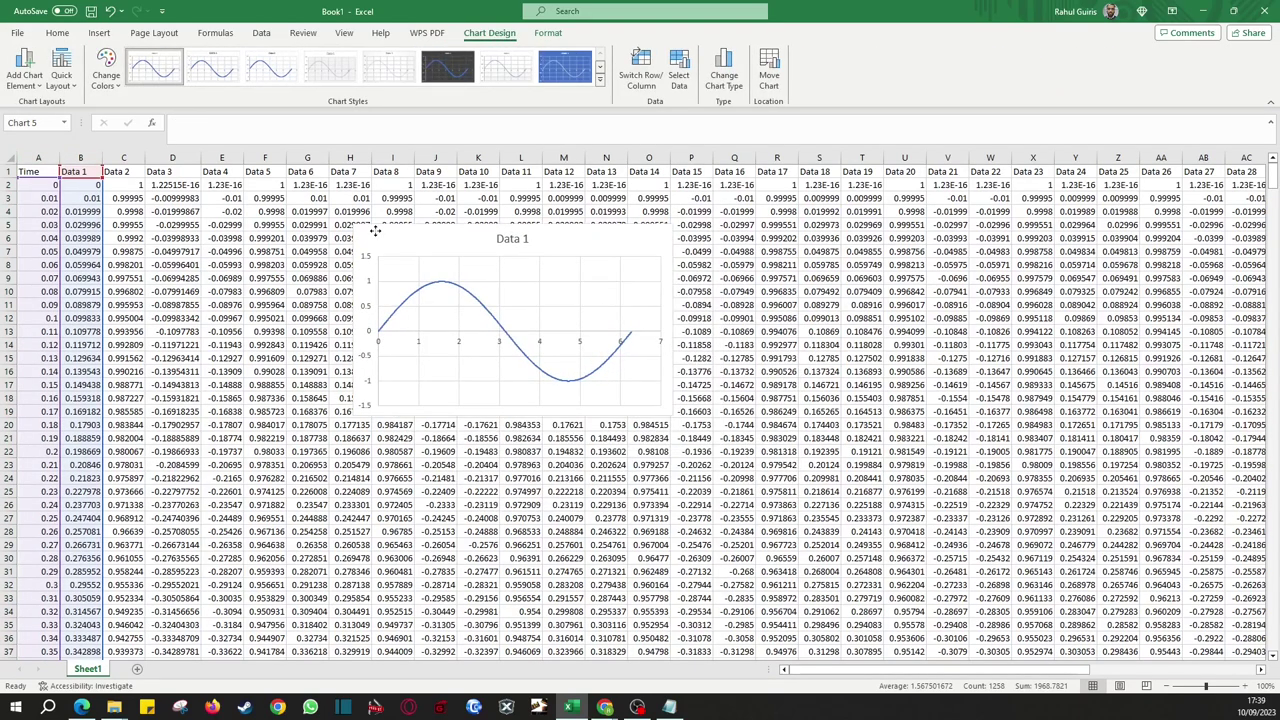
Step: Insert a scatter chart of Time against Data 3 and move it down-right
{"action": "left_click_drag", "start_coordinate": [185, 253], "coordinate": [130, 320]}
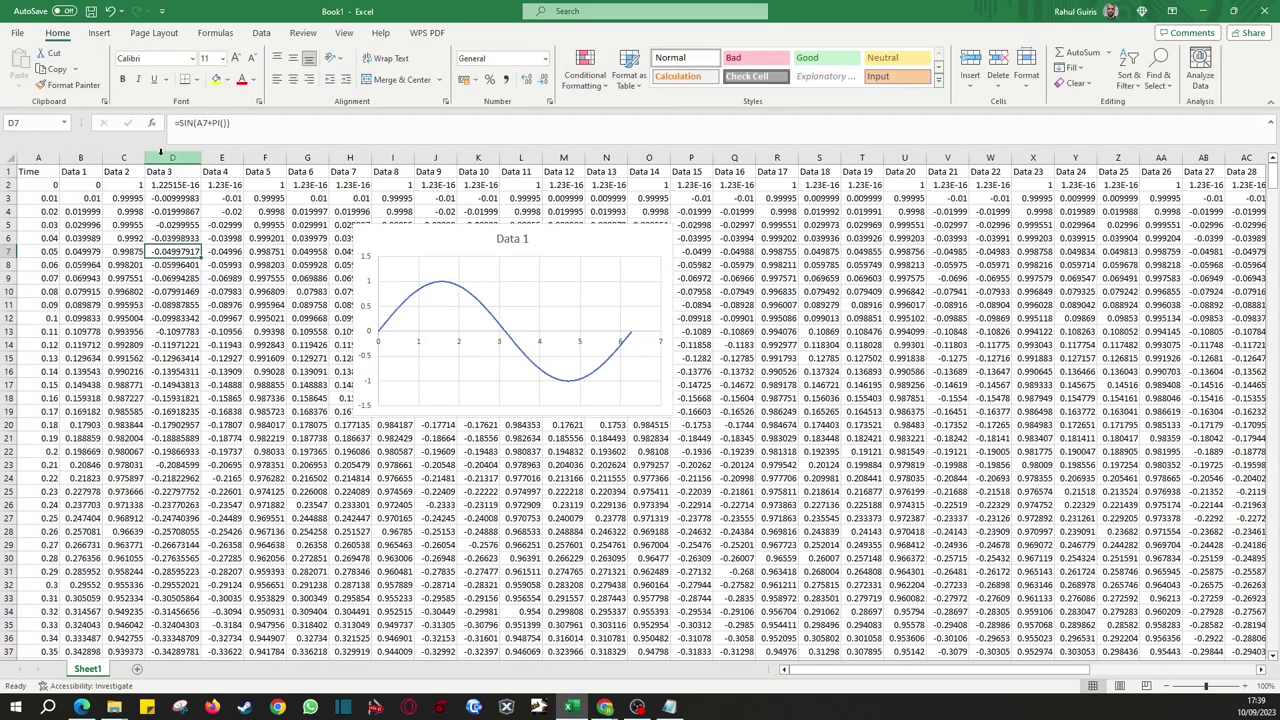
{"action": "left_click", "coordinate": [172, 157]}
{"action": "left_click", "coordinate": [45, 157], "text": "ctrl"}
{"action": "left_click", "coordinate": [99, 33]}
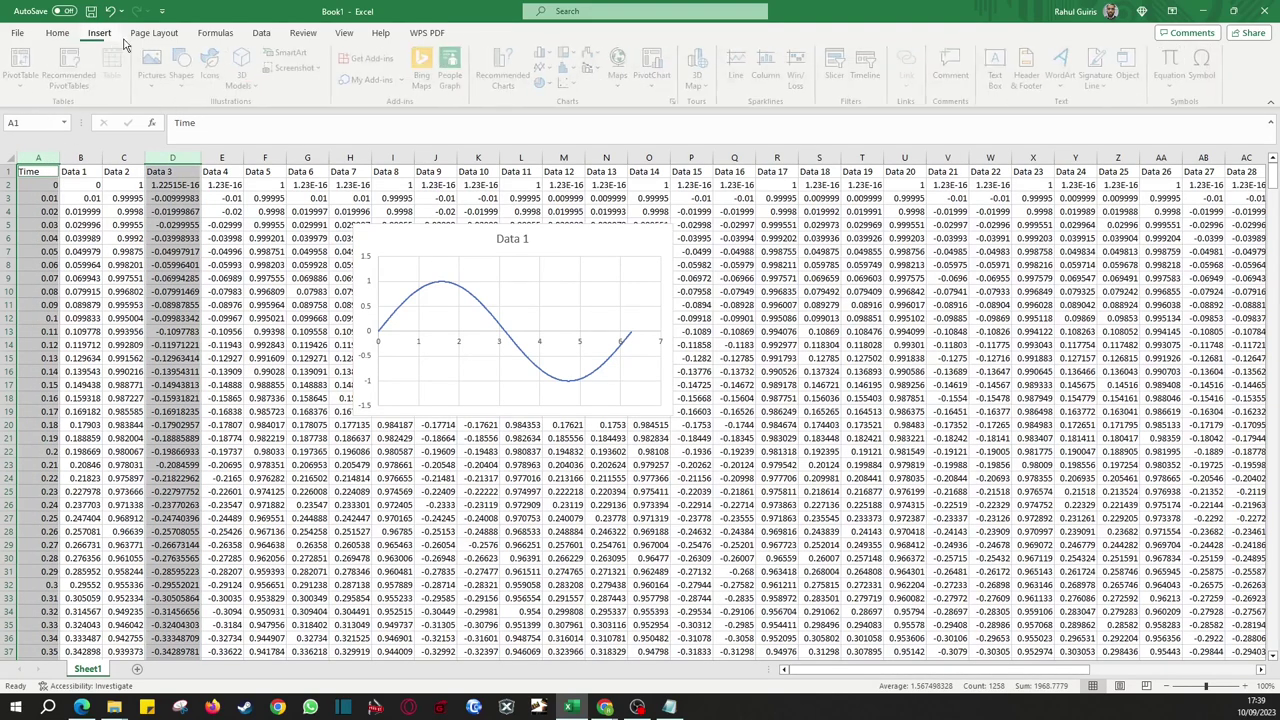
{"action": "left_click", "coordinate": [580, 86]}
{"action": "left_click", "coordinate": [617, 170]}
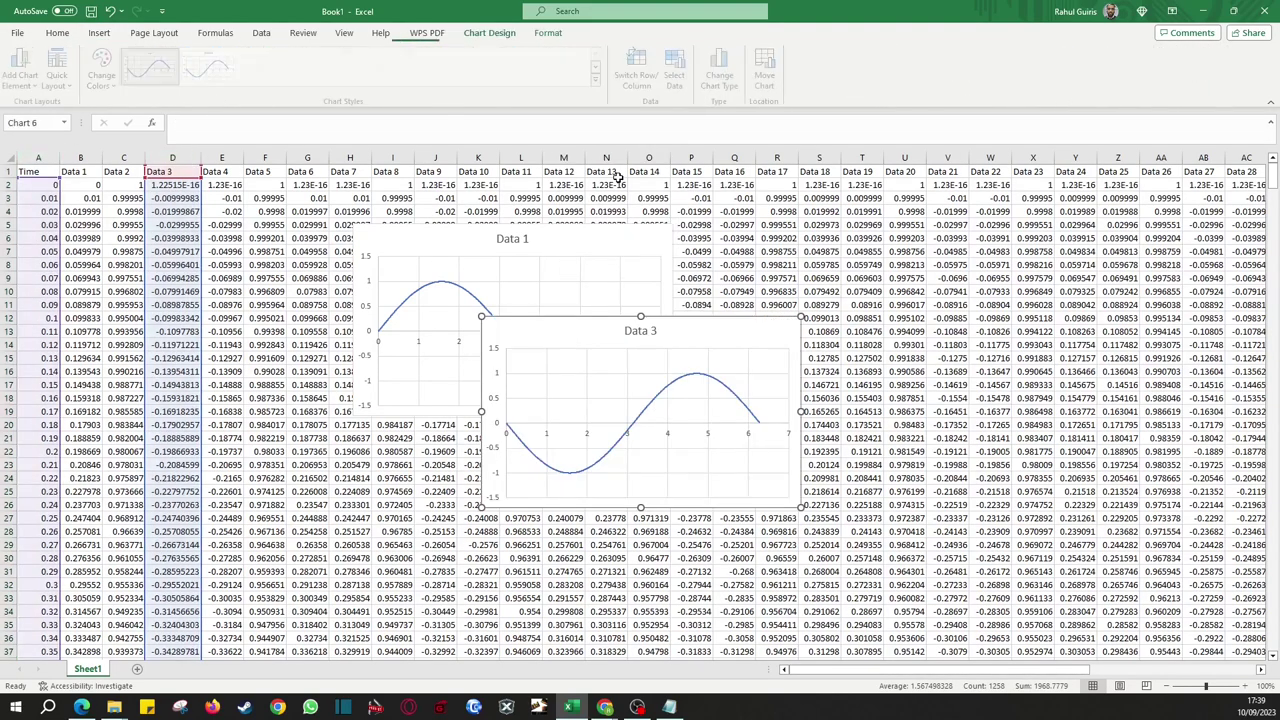
{"action": "left_click_drag", "start_coordinate": [640, 360], "coordinate": [830, 268]}
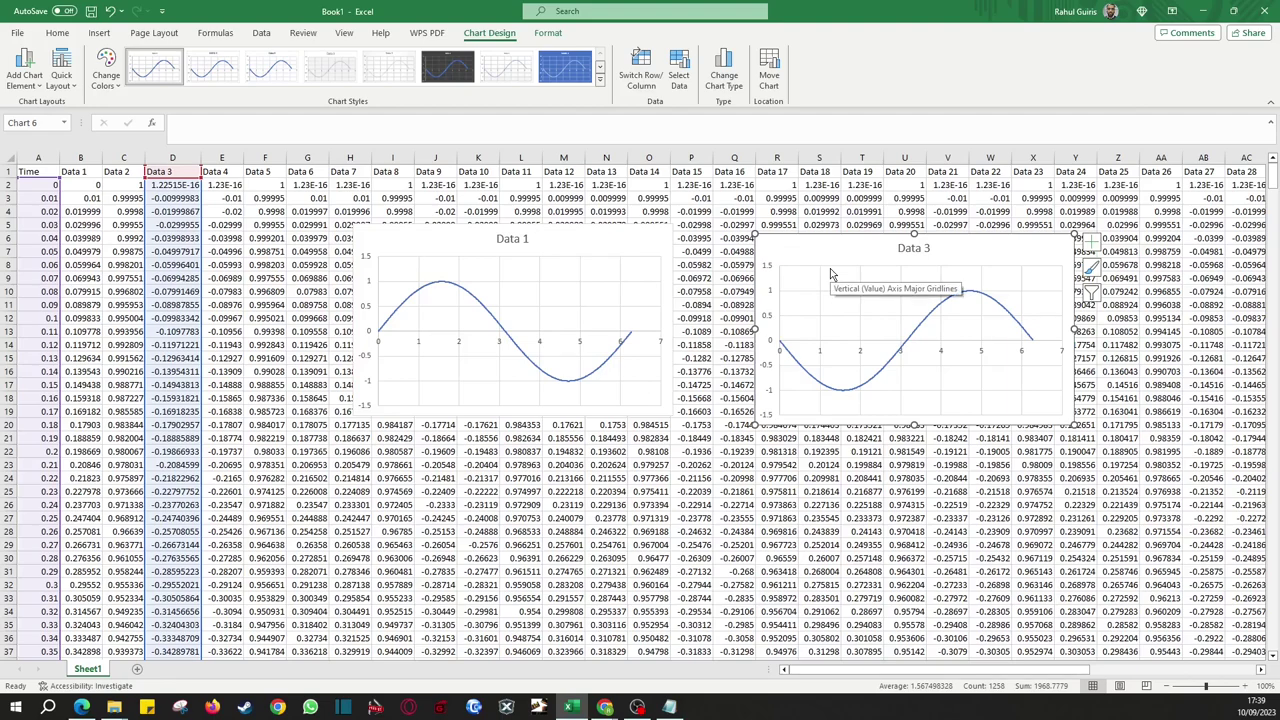
Step: Delete the Data 3 chart and then the Data 1 chart
{"action": "key", "text": "Delete"}
{"action": "left_click", "coordinate": [581, 246]}
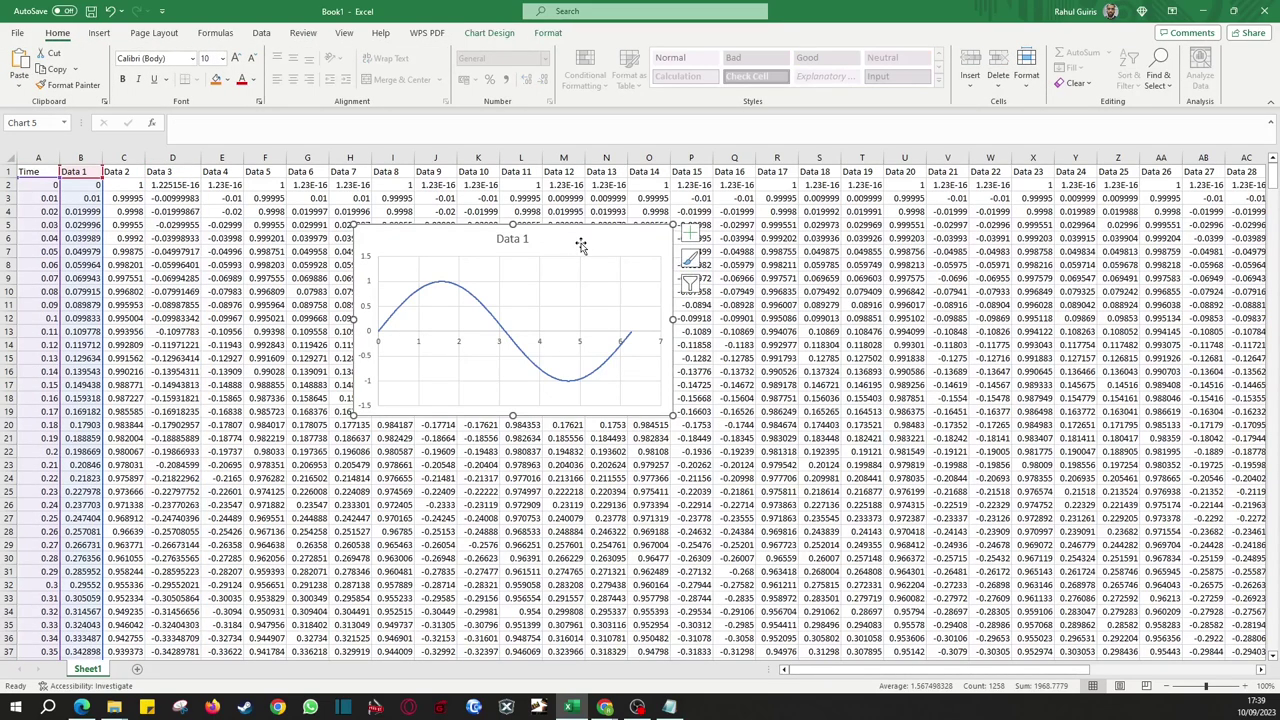
{"action": "key", "text": "ctrl+v"}
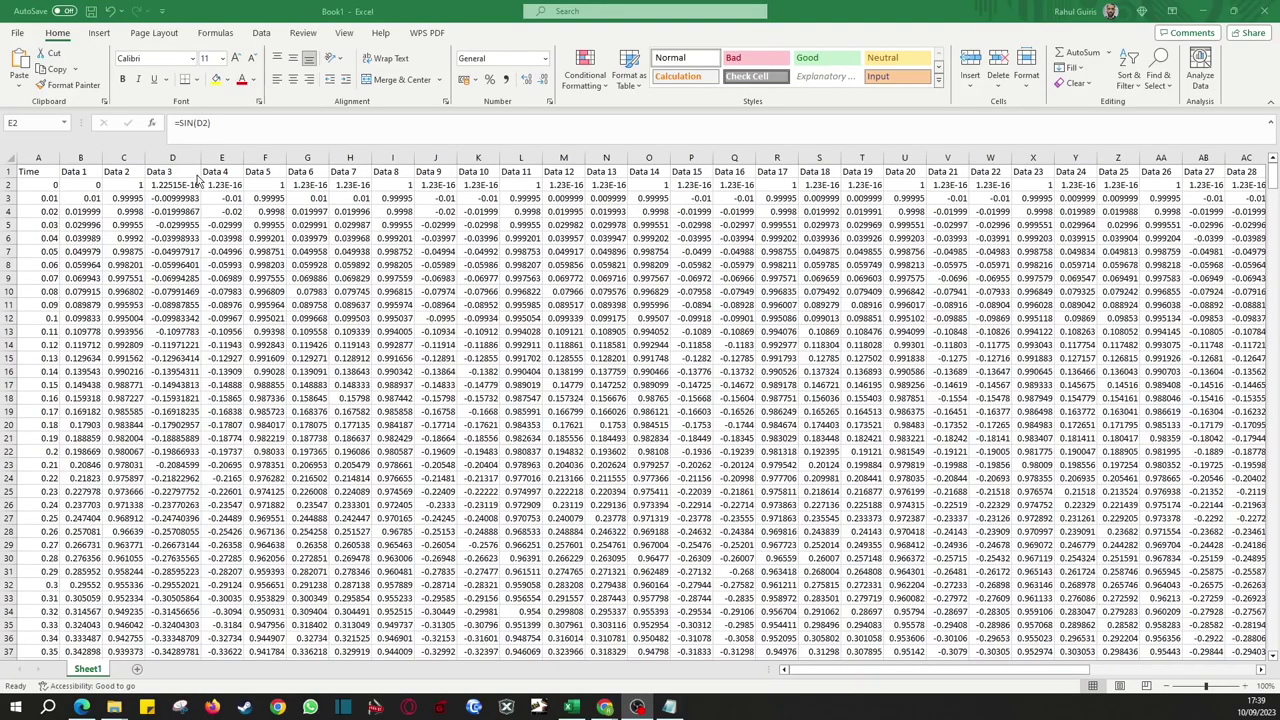
Step: Clear the columns from E onward and type the heading 'Data 4' in E1
{"action": "left_click_drag", "start_coordinate": [222, 157], "coordinate": [1152, 200]}
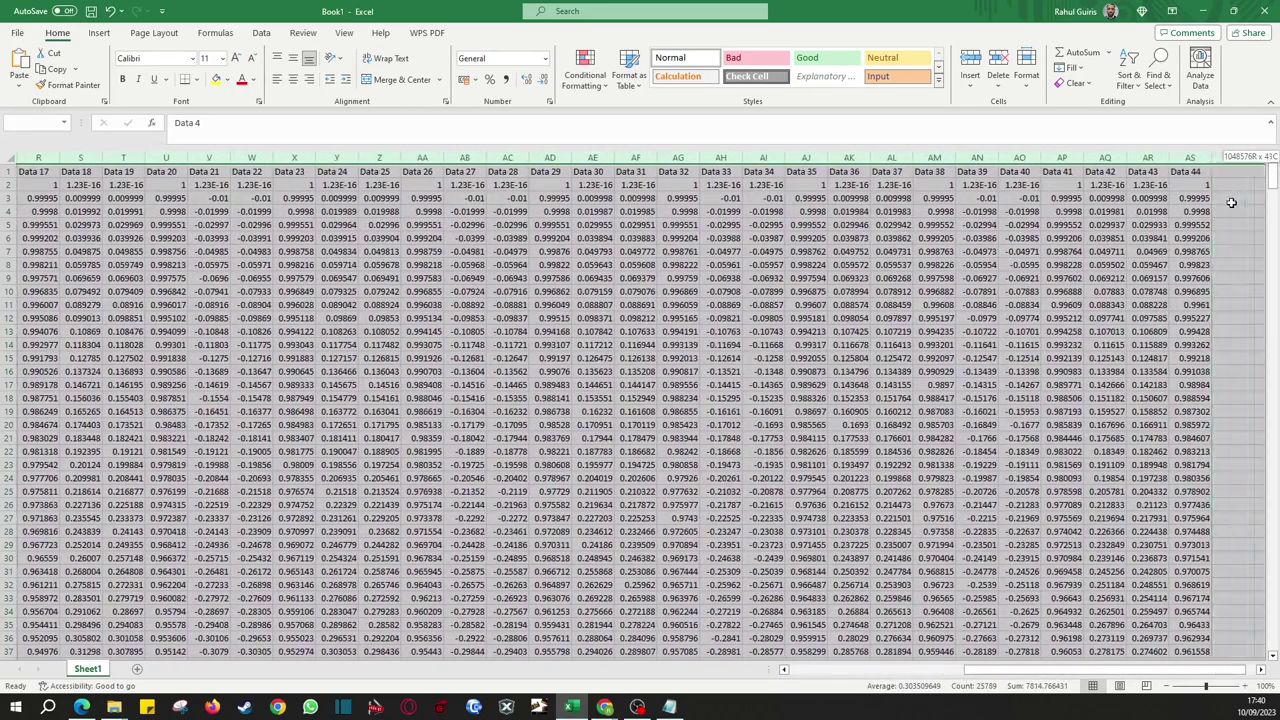
{"action": "key", "text": "Delete"}
{"action": "left_click", "coordinate": [219, 172]}
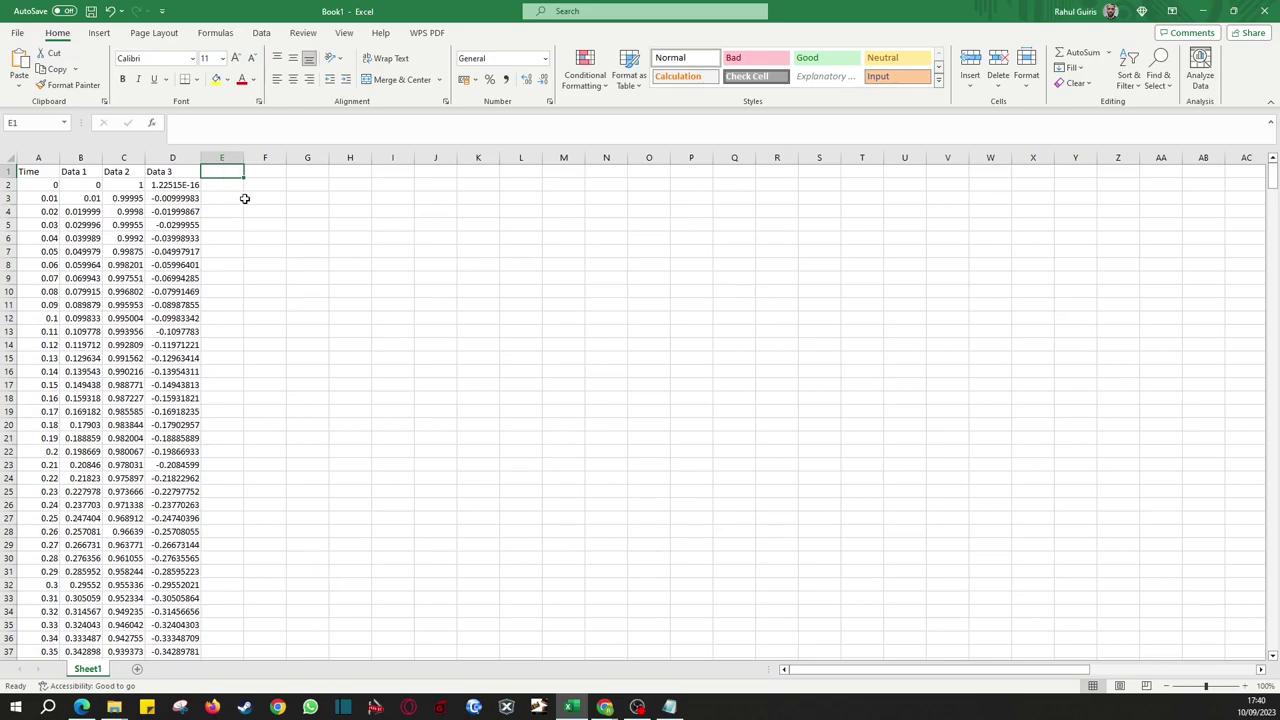
{"action": "type", "text": "Da"}
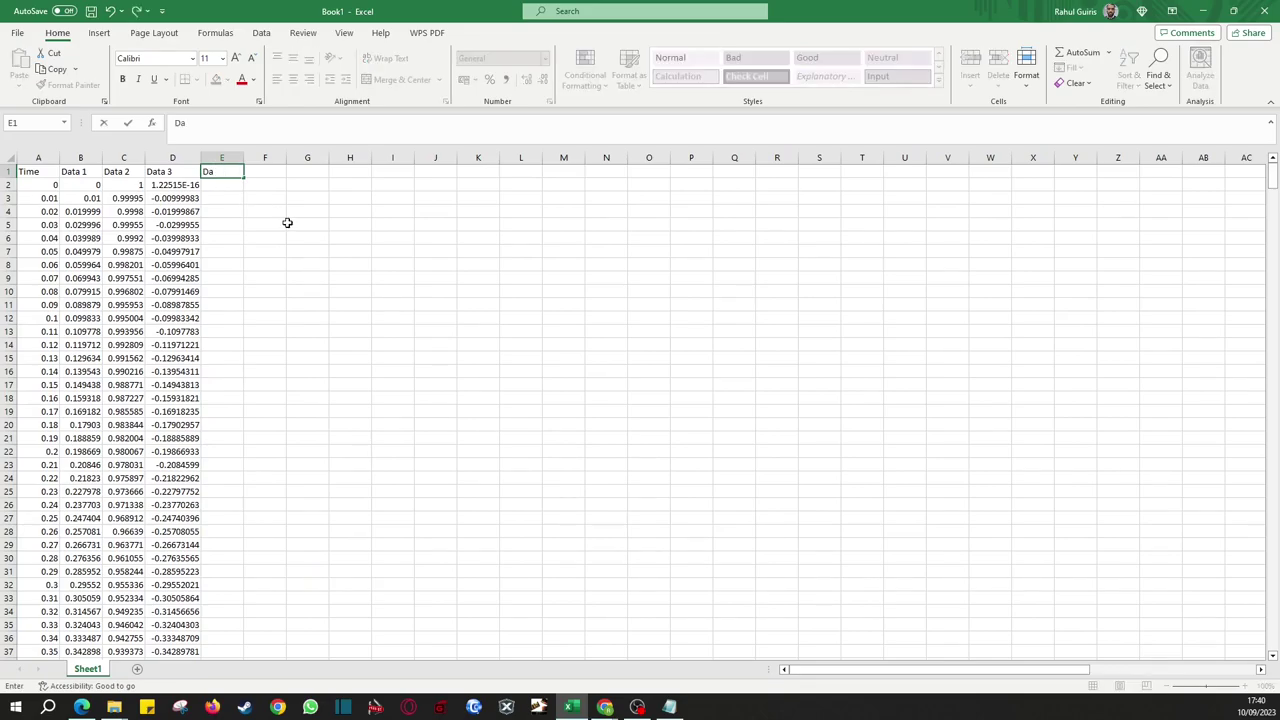
{"action": "type", "text": "ta 4"}
{"action": "key", "text": "Return"}
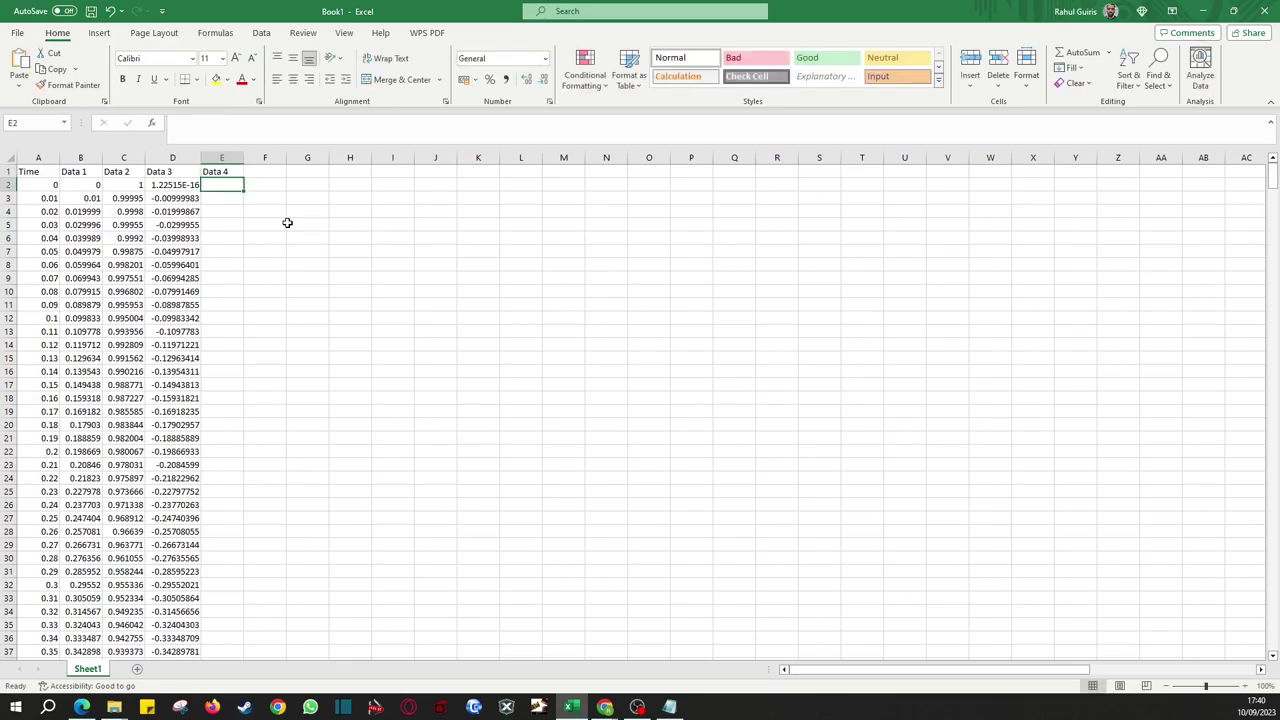
Step: Enter =SIN(A2) in E2 and fill it down column E
{"action": "type", "text": "="}
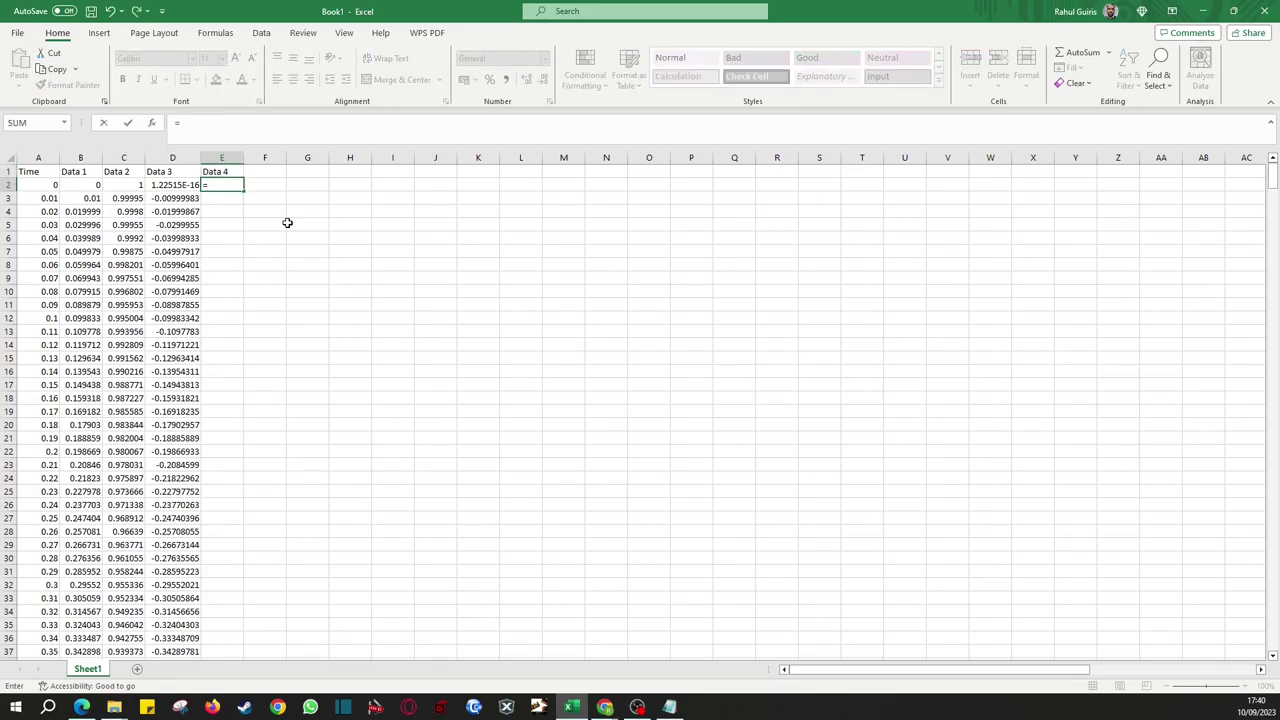
{"action": "type", "text": "sin"}
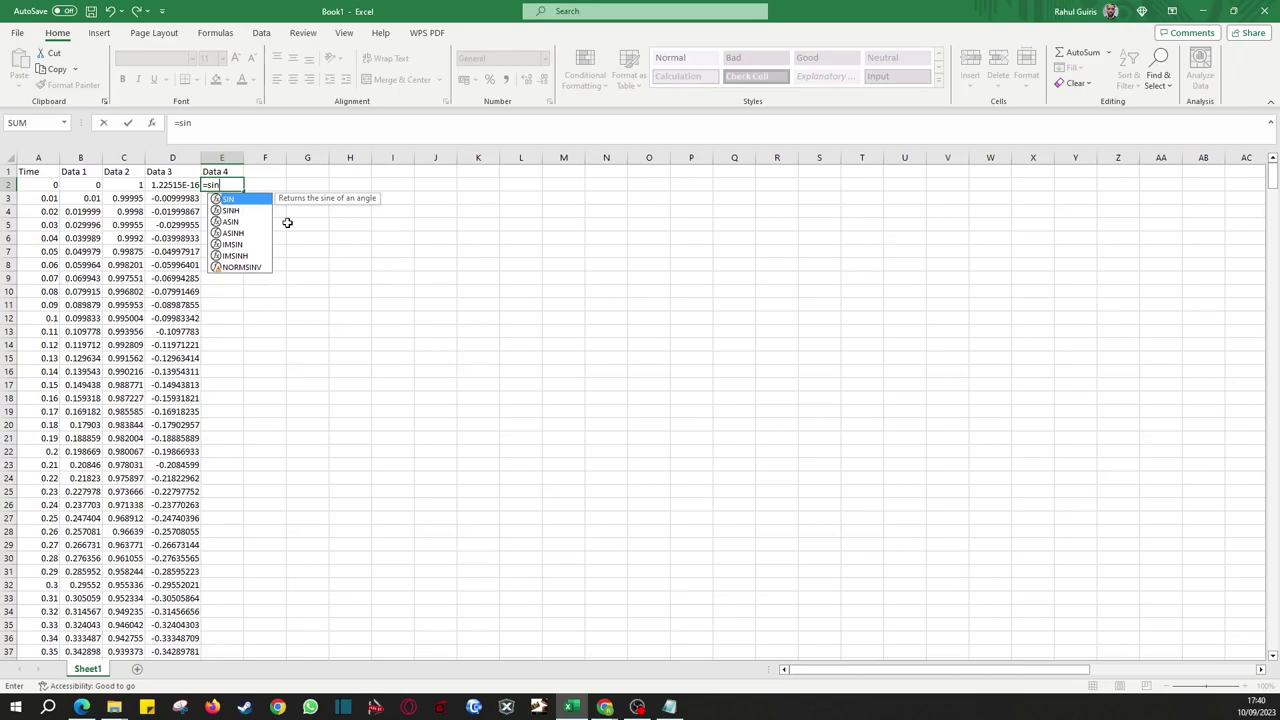
{"action": "type", "text": "("}
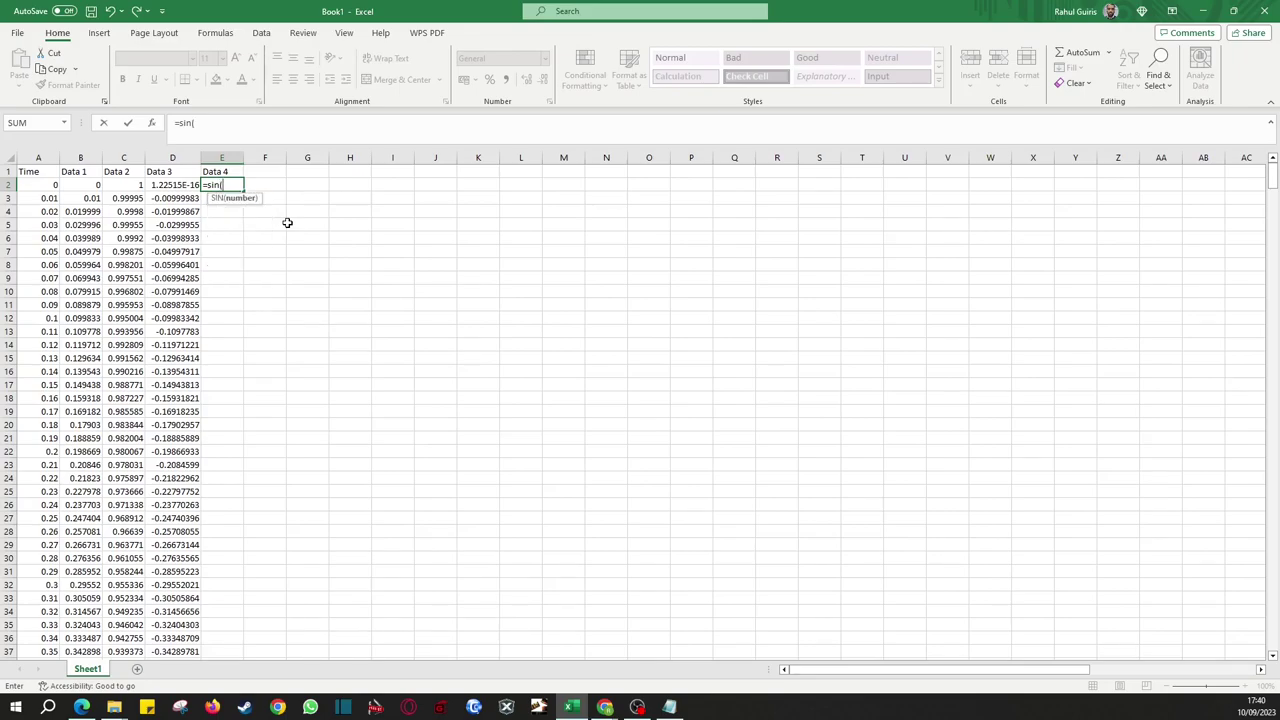
{"action": "left_click", "coordinate": [36, 186]}
{"action": "left_click", "coordinate": [243, 129]}
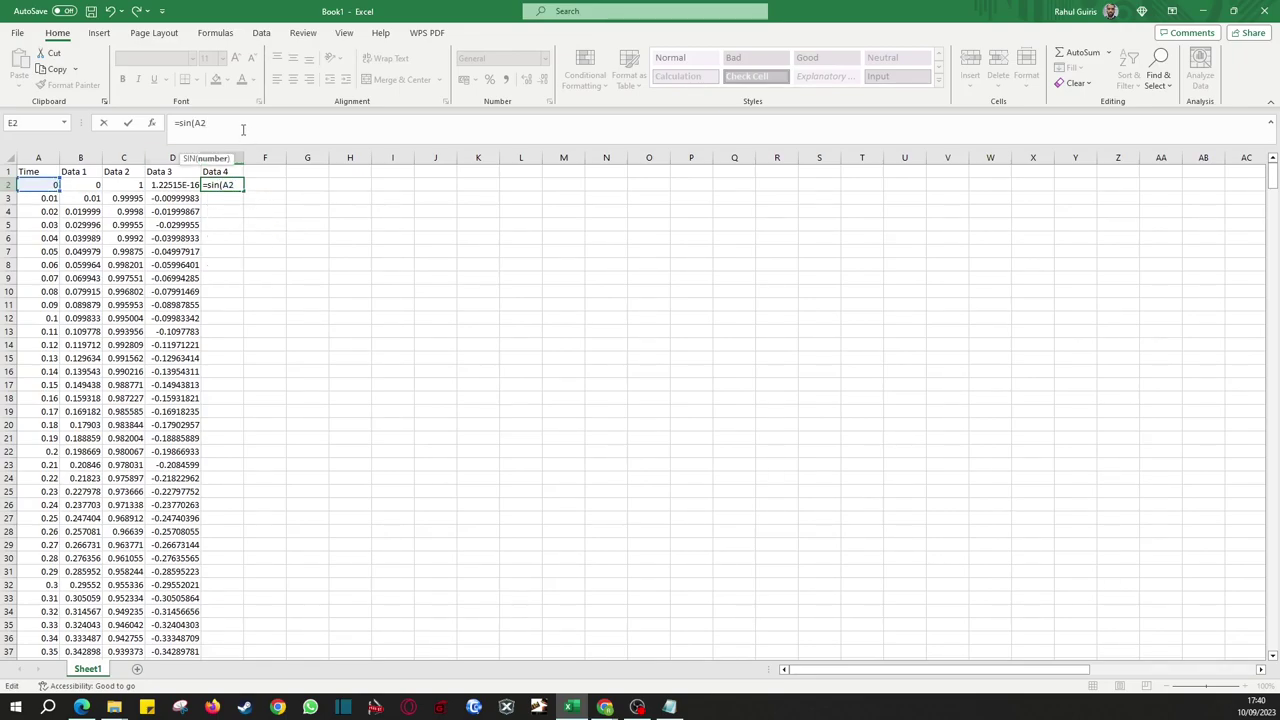
{"action": "type", "text": ")"}
{"action": "key", "text": "Return"}
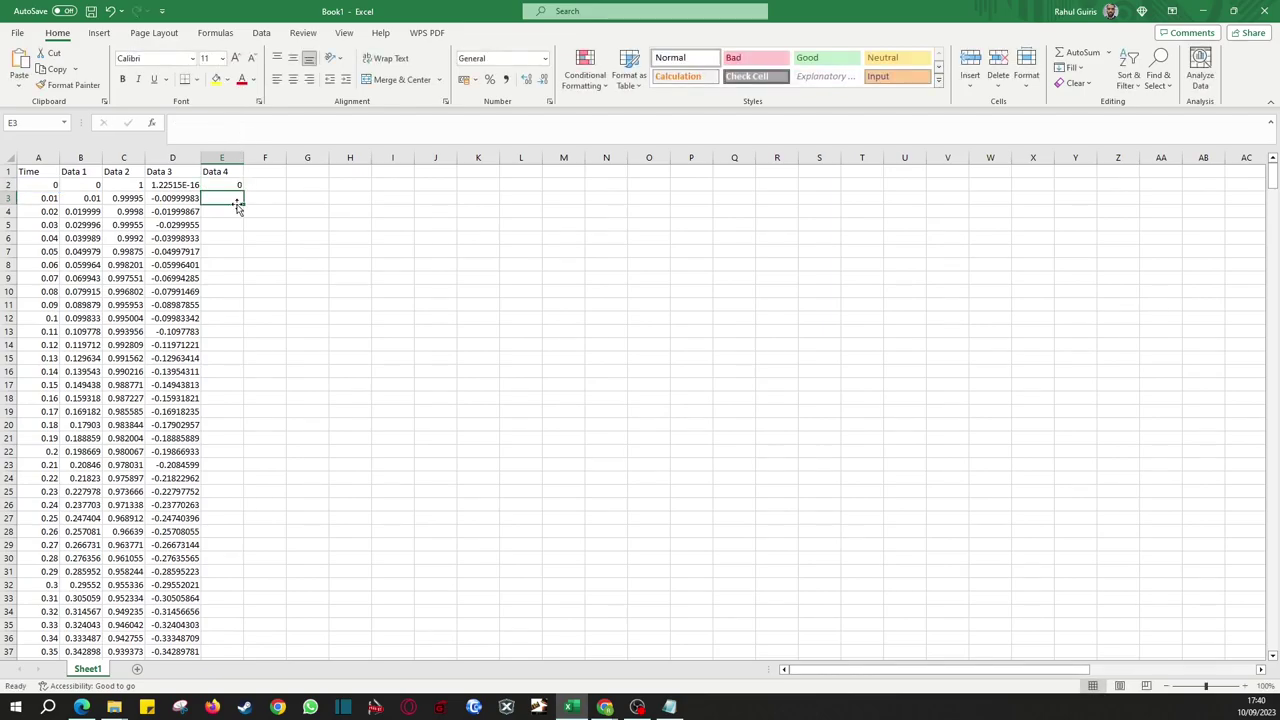
{"action": "left_click", "coordinate": [238, 185]}
{"action": "left_click_drag", "start_coordinate": [244, 192], "coordinate": [234, 584]}
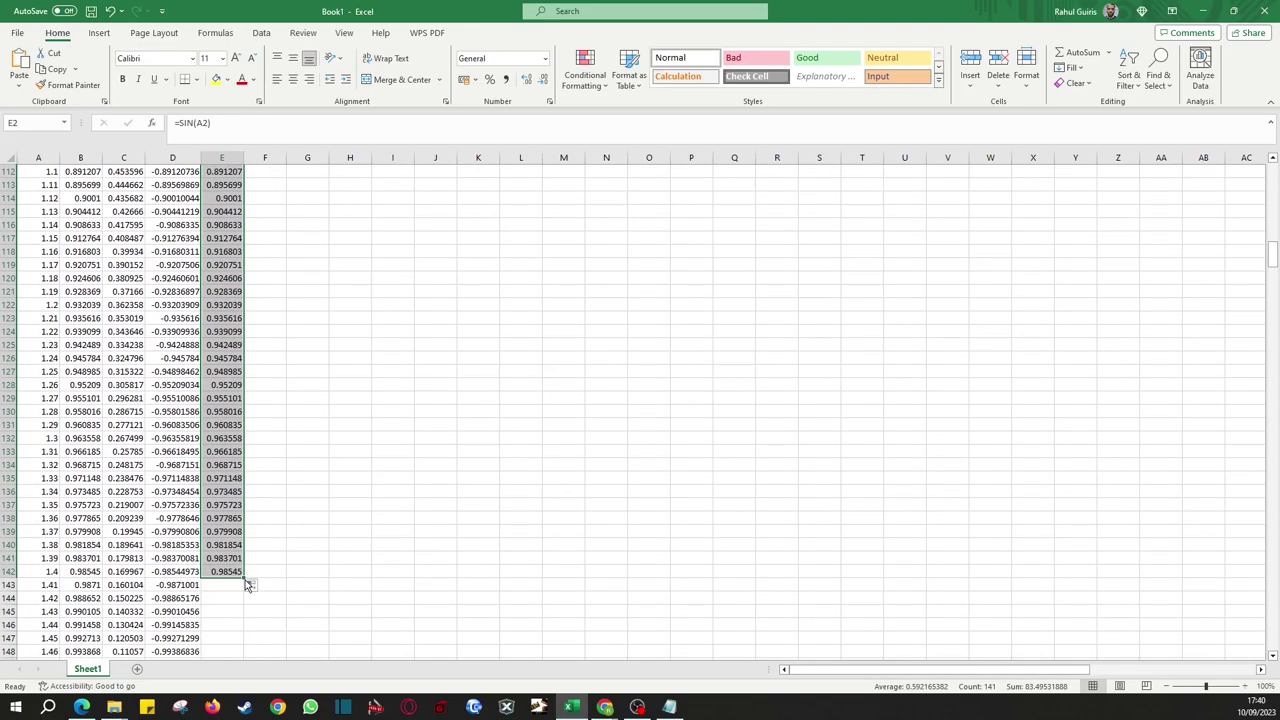
{"action": "left_click_drag", "start_coordinate": [244, 580], "coordinate": [240, 652]}
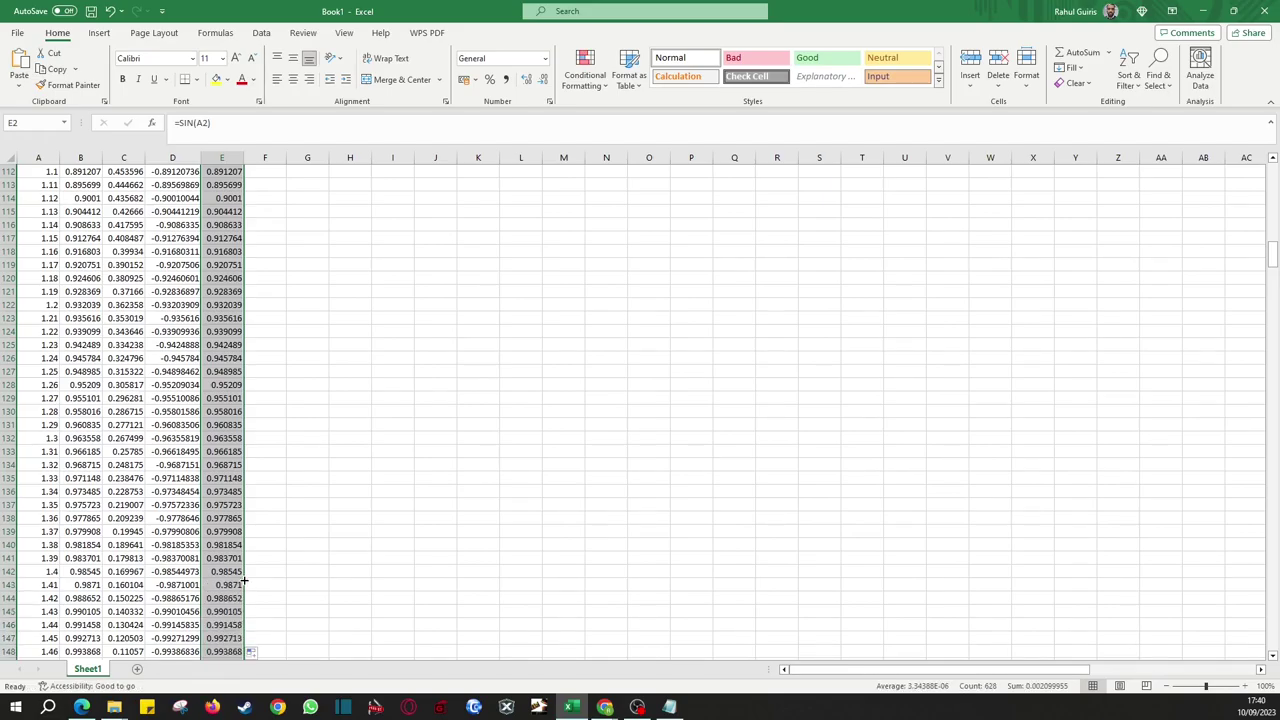
{"action": "left_click", "coordinate": [218, 583]}
{"action": "scroll", "coordinate": [218, 583], "scroll_direction": "down", "scroll_amount": 5}
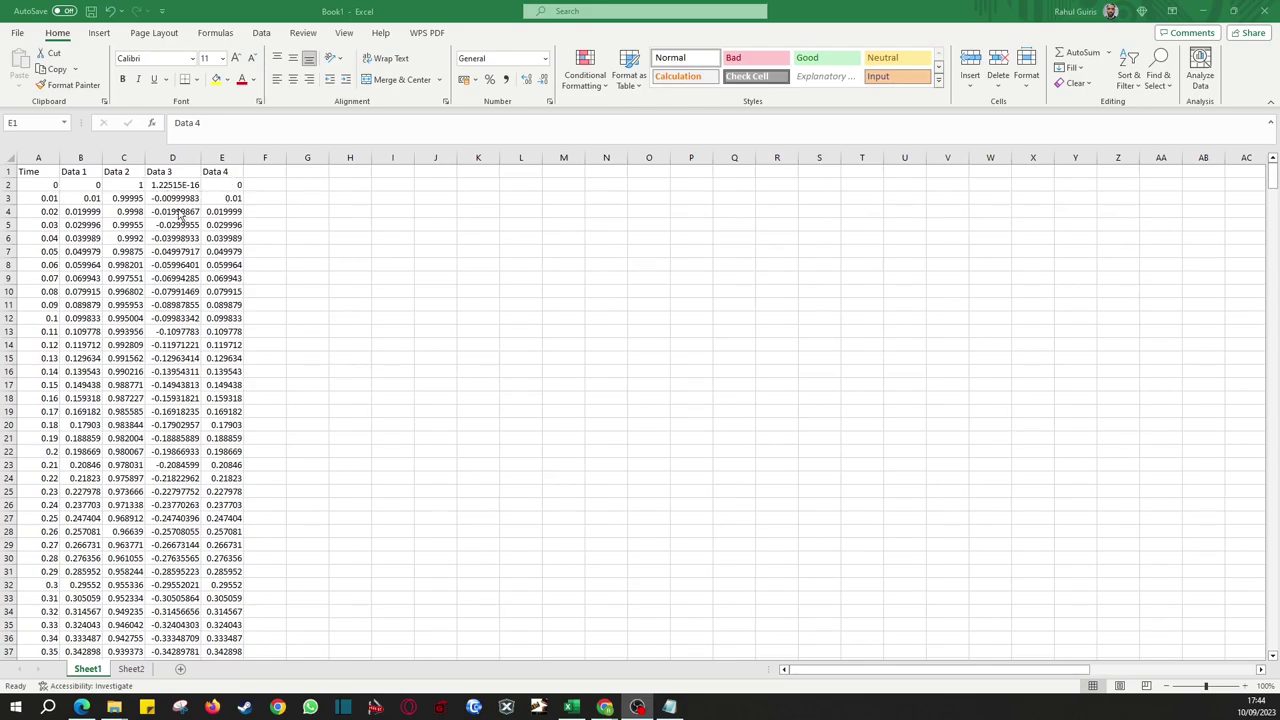
Step: Copy the Data 4 column and paste it into Sheet2's A1 with Transpose
{"action": "left_click", "coordinate": [225, 174]}
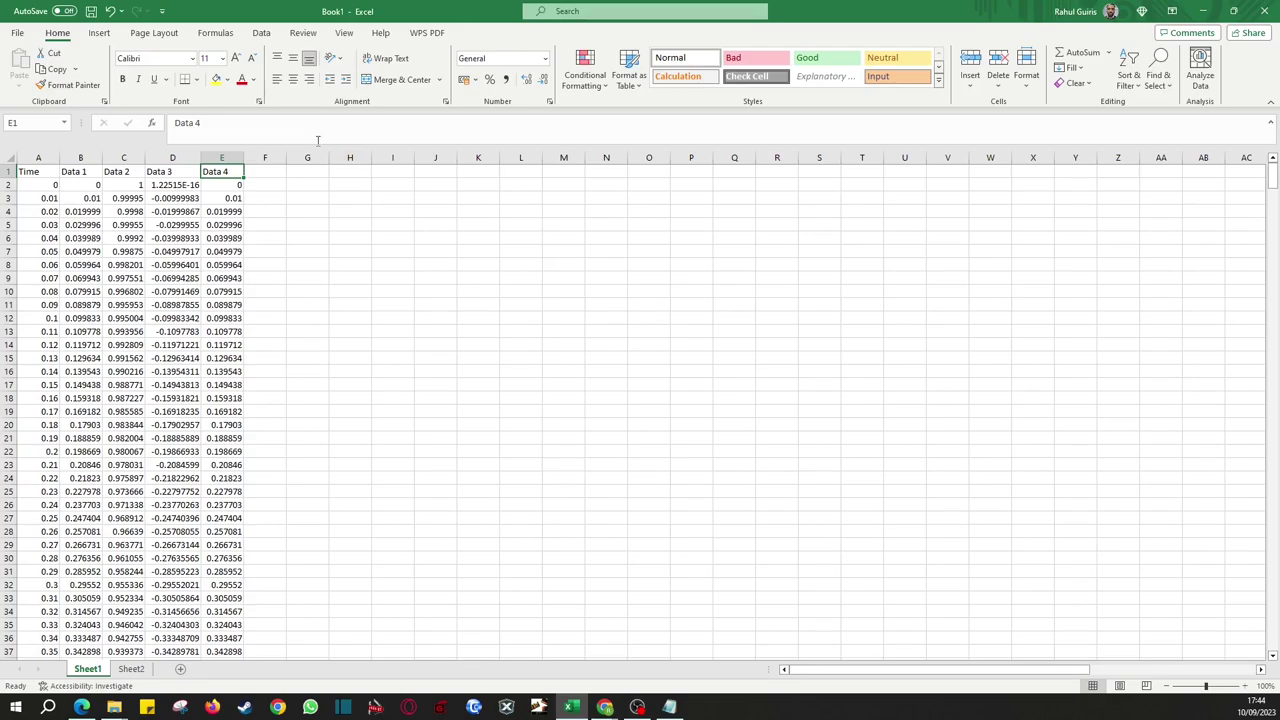
{"action": "key", "text": "ctrl+shift+Down"}
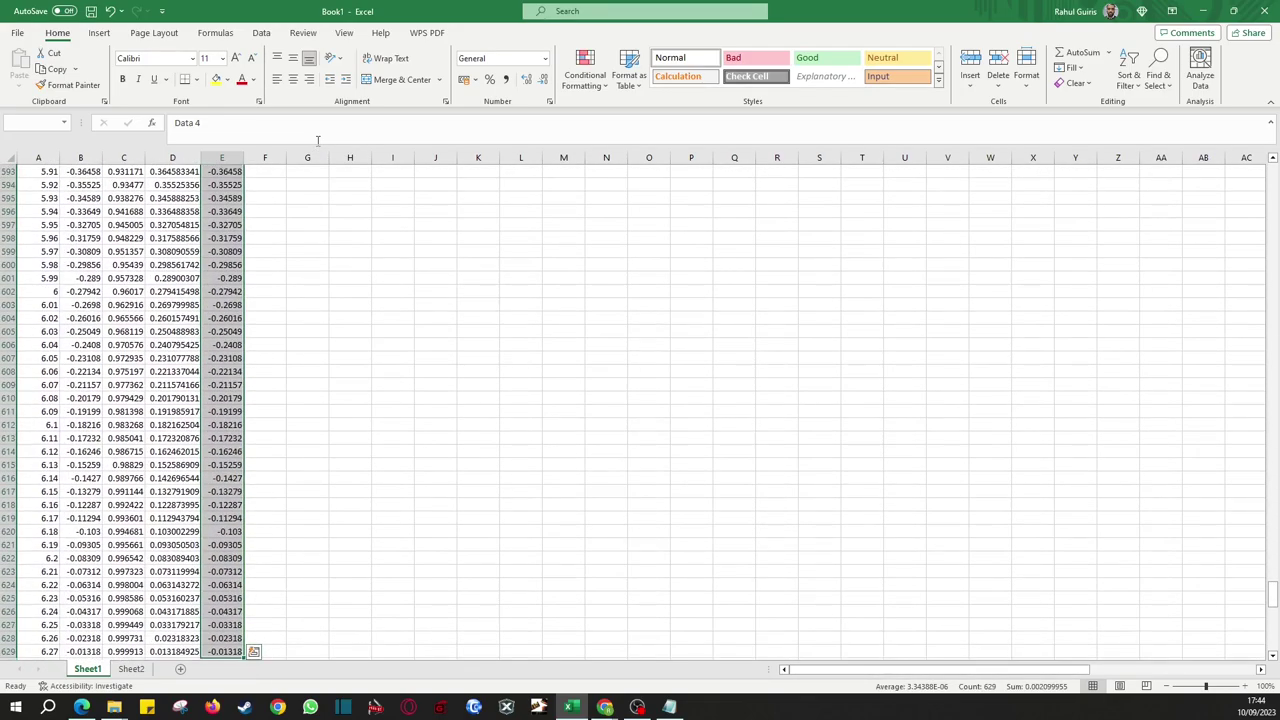
{"action": "key", "text": "ctrl+c"}
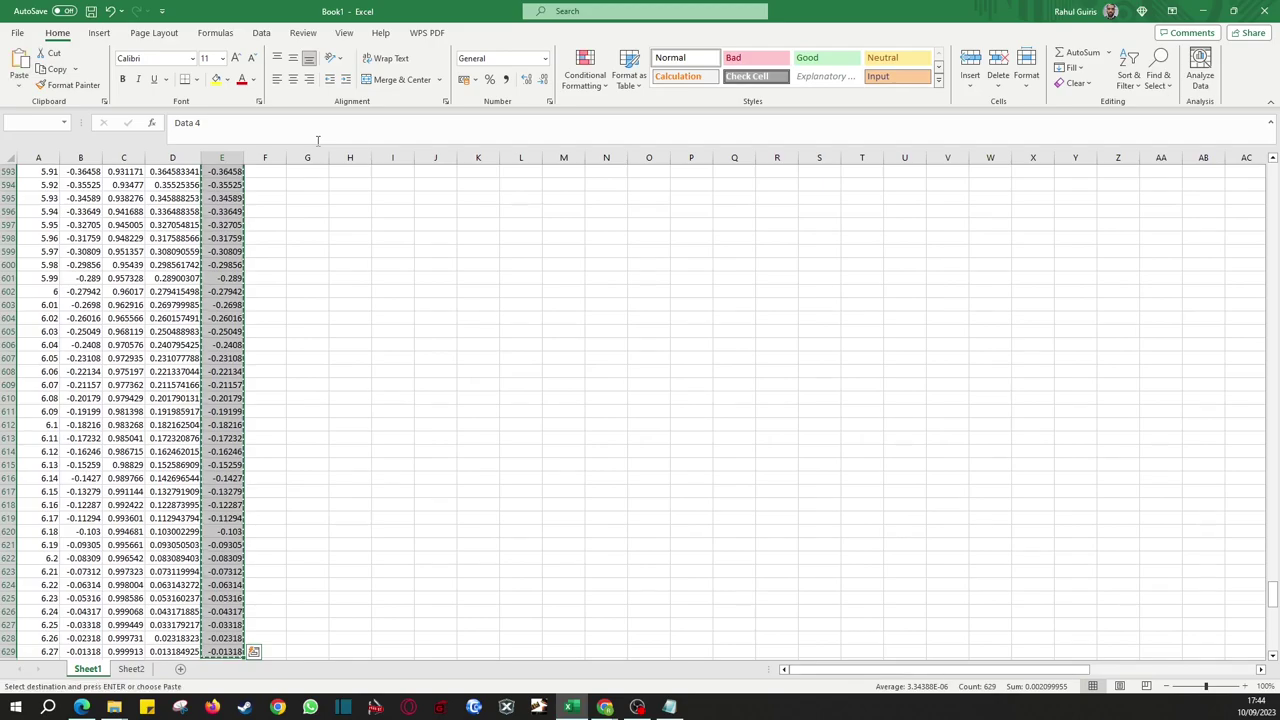
{"action": "left_click", "coordinate": [131, 669]}
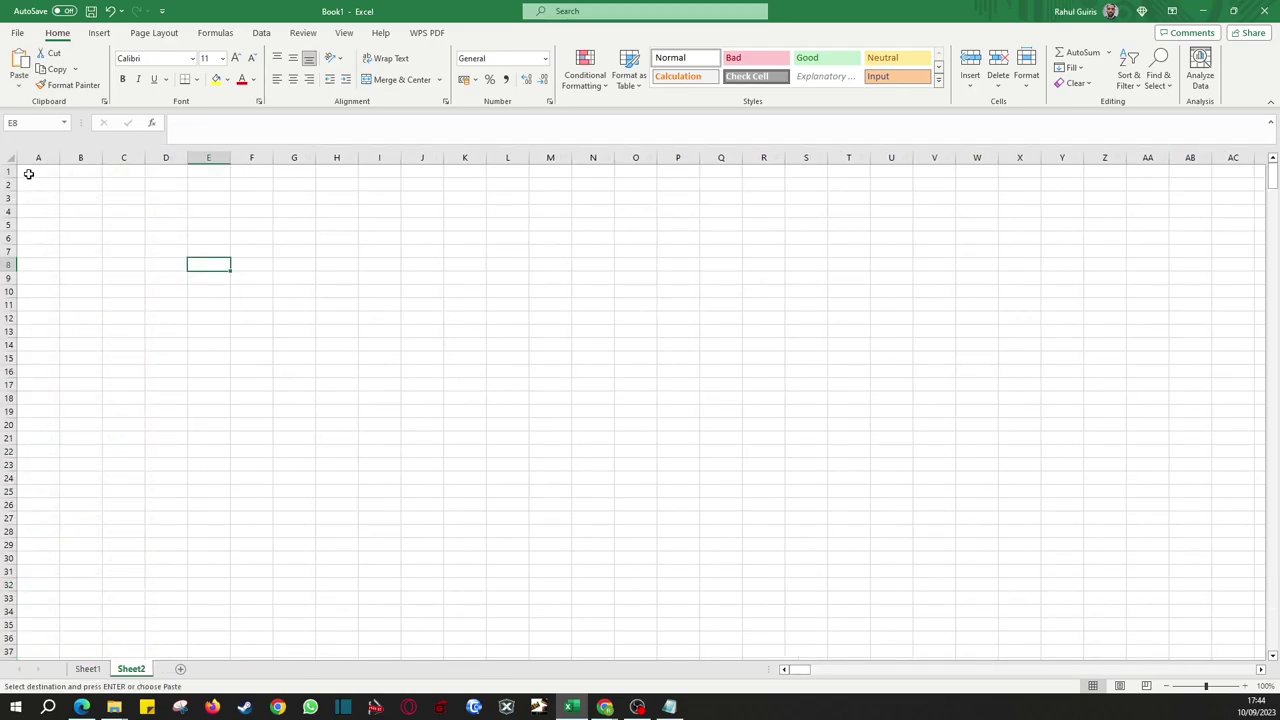
{"action": "left_click", "coordinate": [29, 174]}
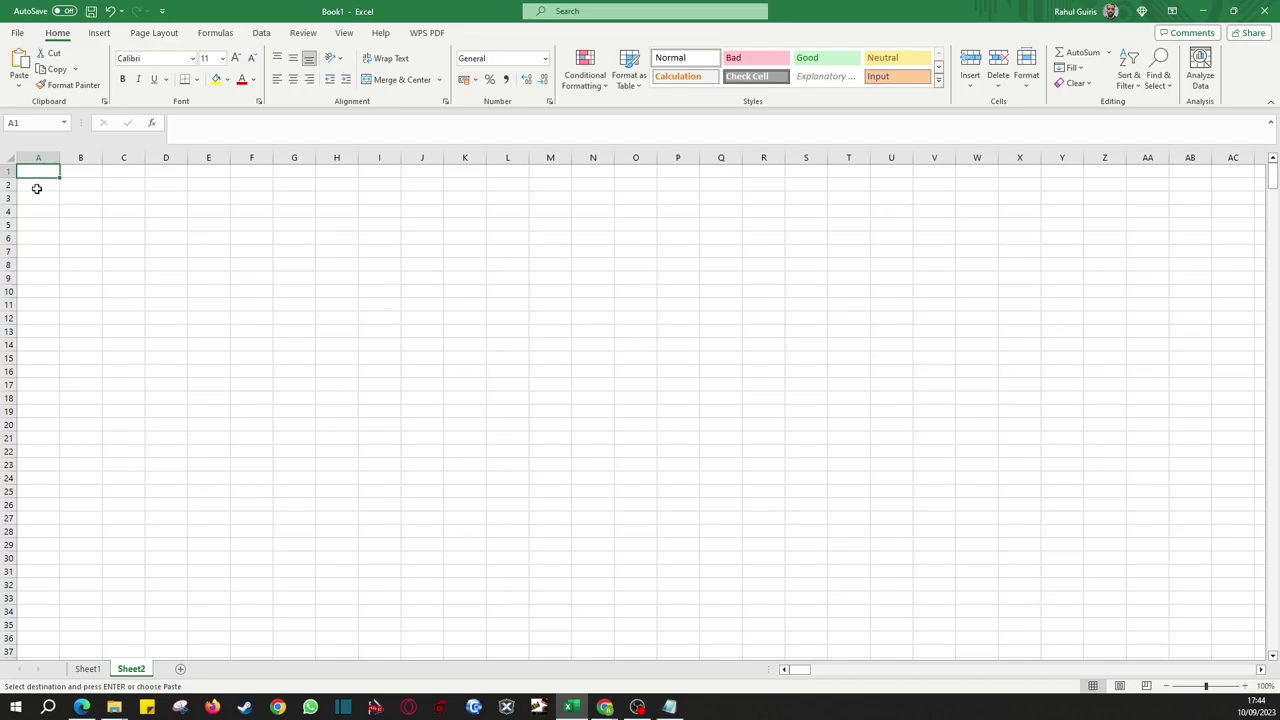
{"action": "key", "text": "ctrl+v"}
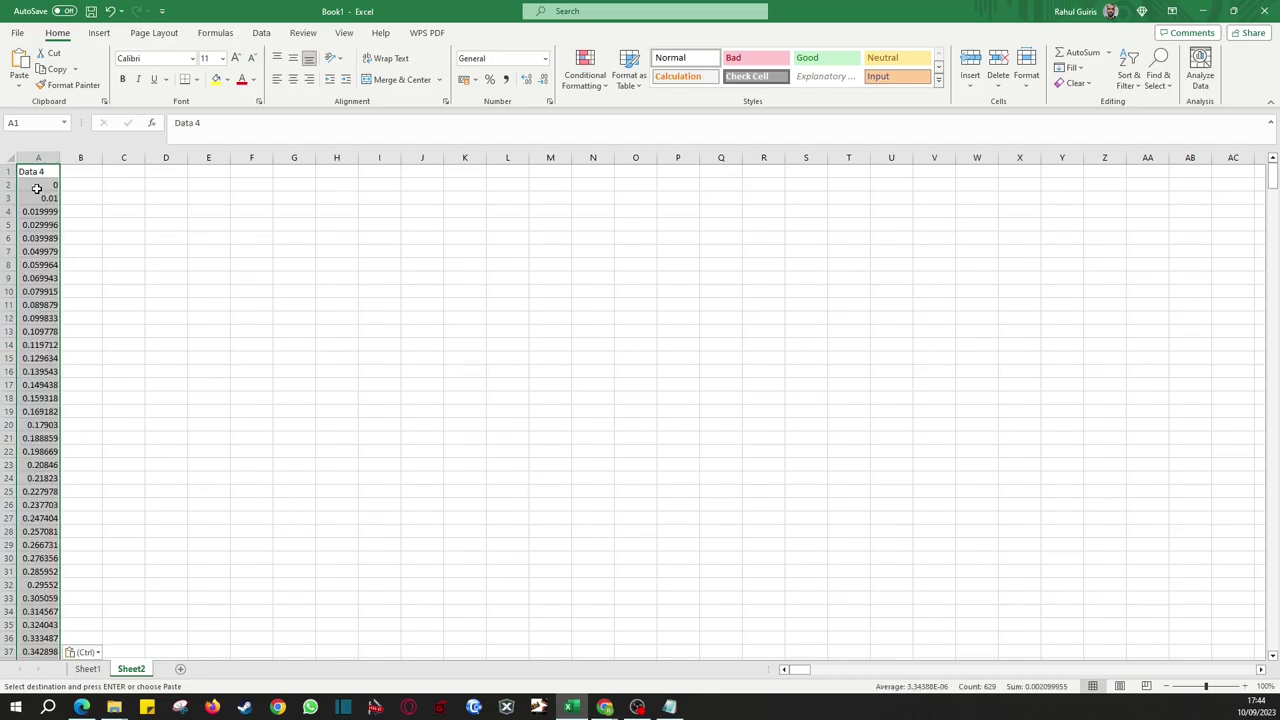
{"action": "left_click", "coordinate": [96, 653]}
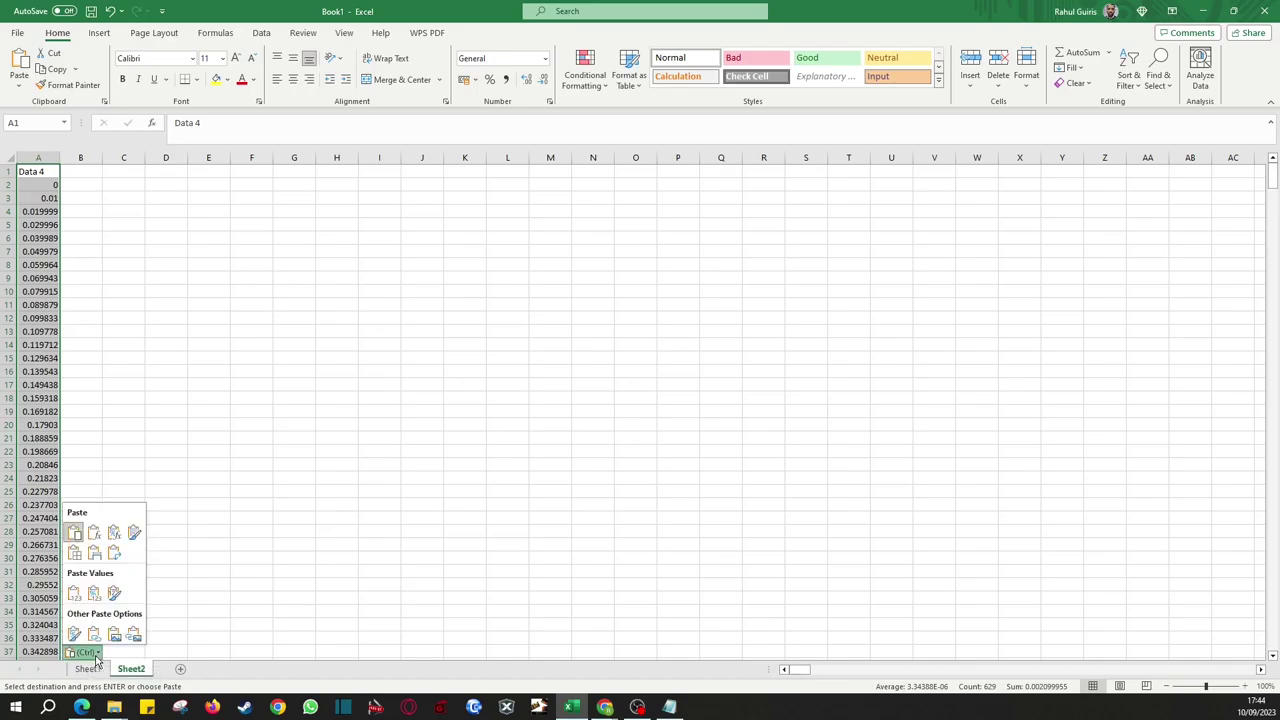
{"action": "left_click", "coordinate": [116, 560]}
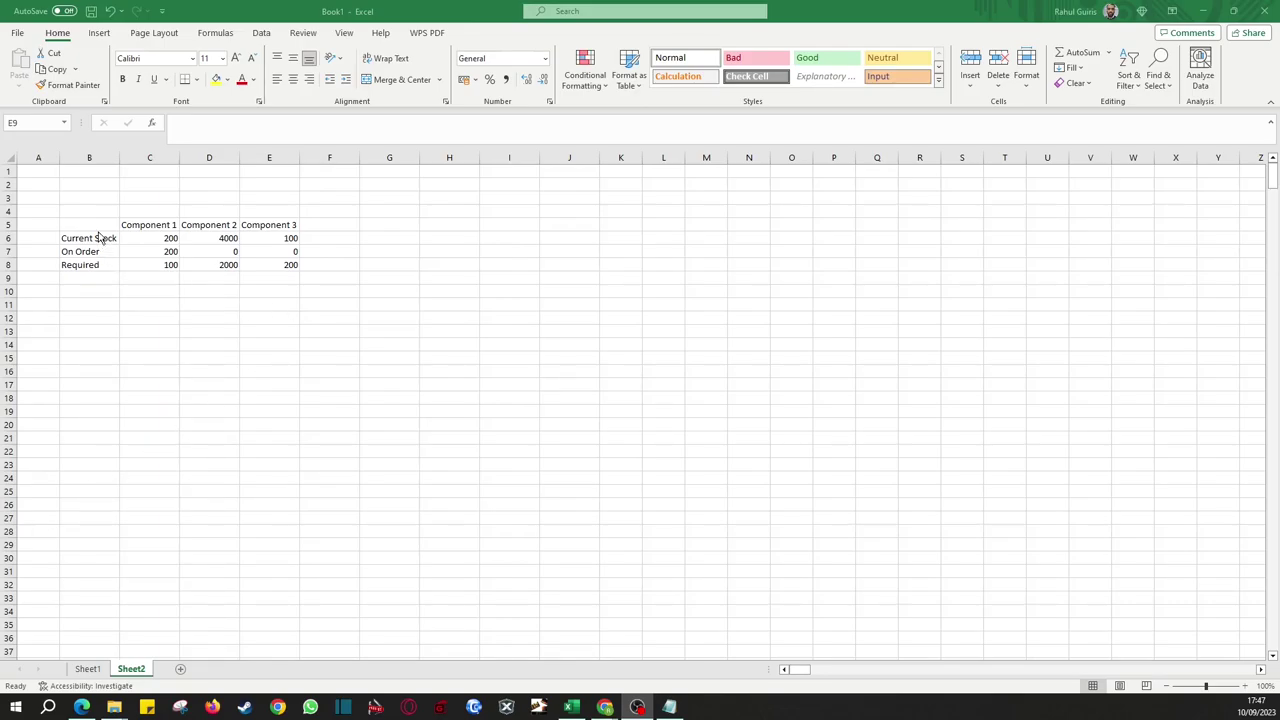
Step: Copy the component table B5:E8 as a Bitmap picture
{"action": "left_click_drag", "start_coordinate": [83, 222], "coordinate": [285, 267]}
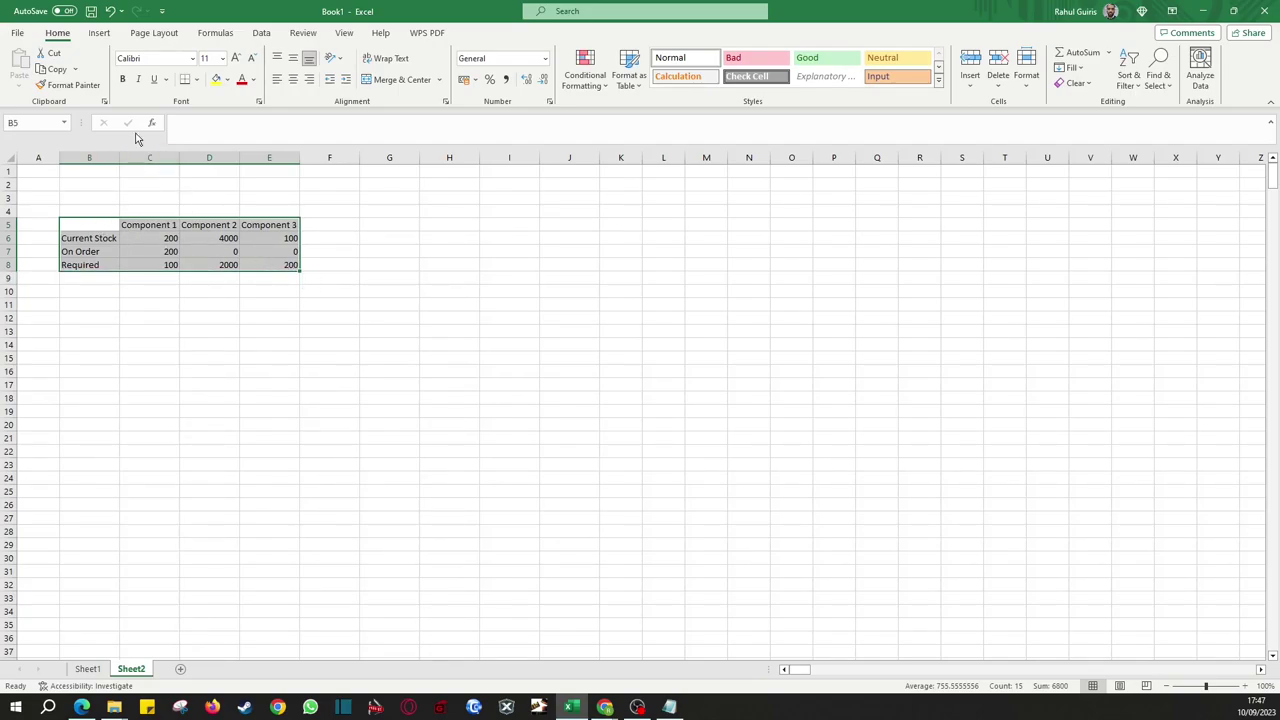
{"action": "left_click", "coordinate": [75, 69]}
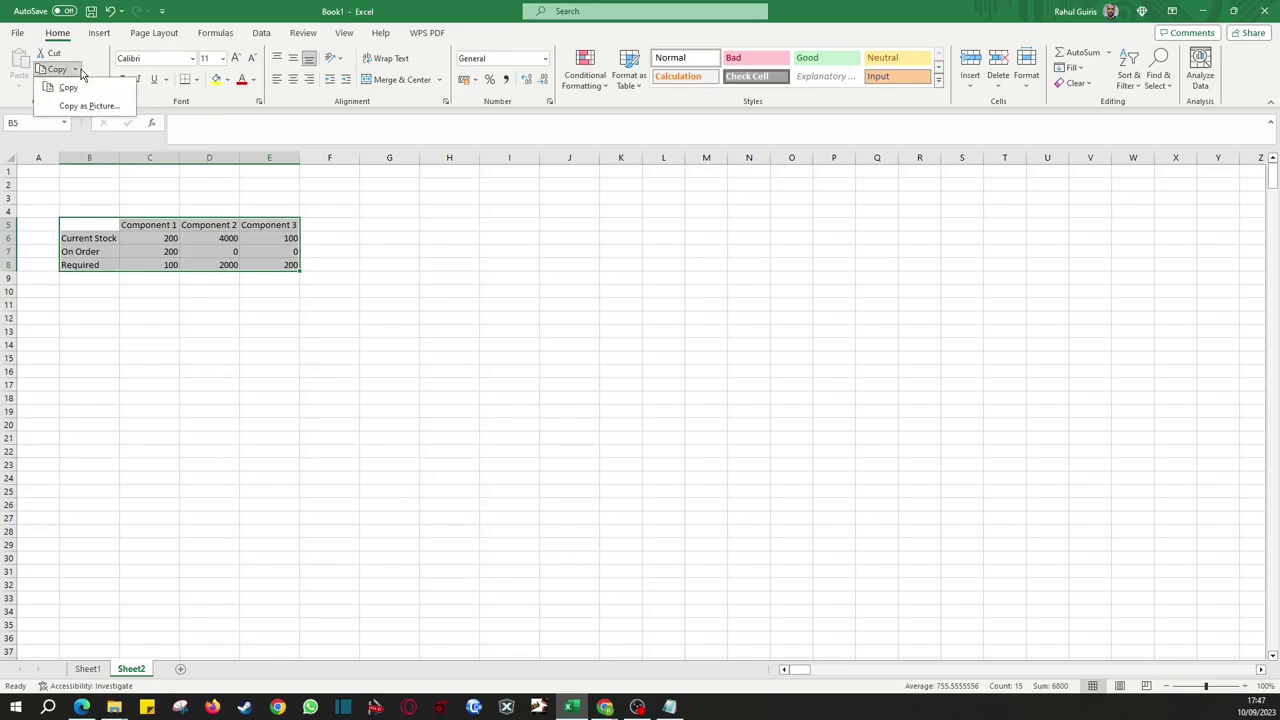
{"action": "left_click", "coordinate": [81, 108]}
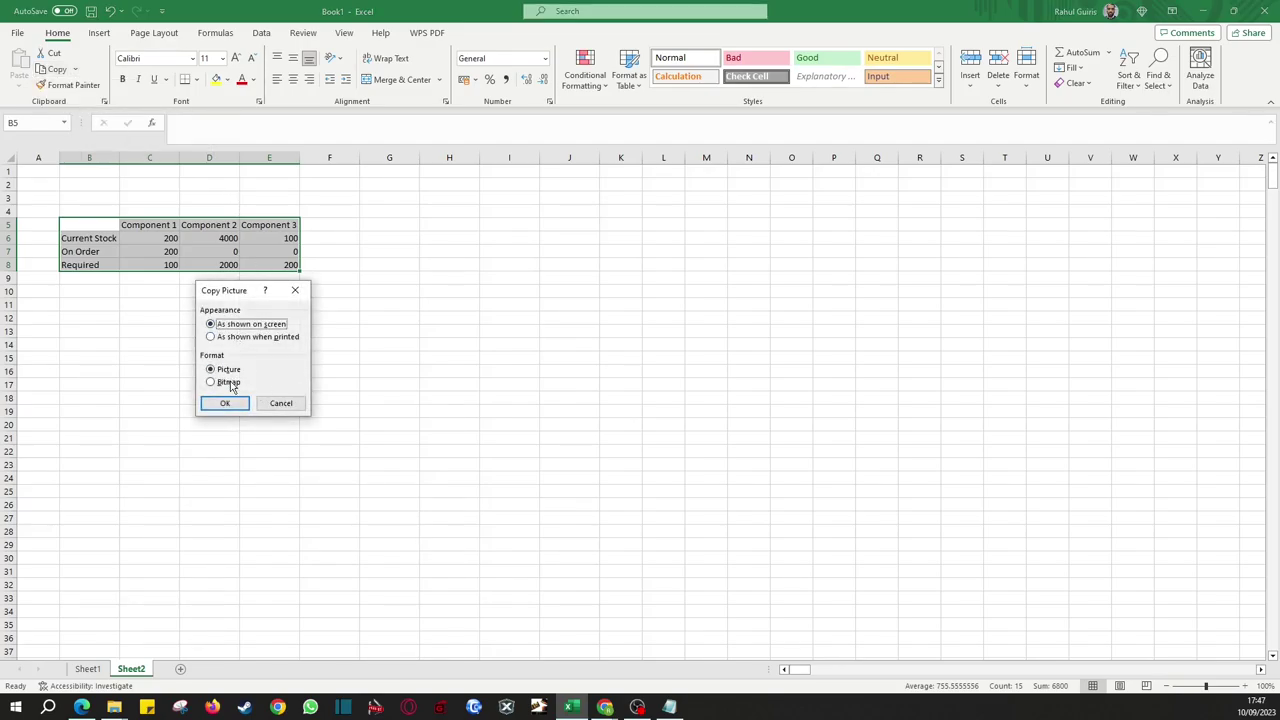
{"action": "left_click", "coordinate": [229, 383]}
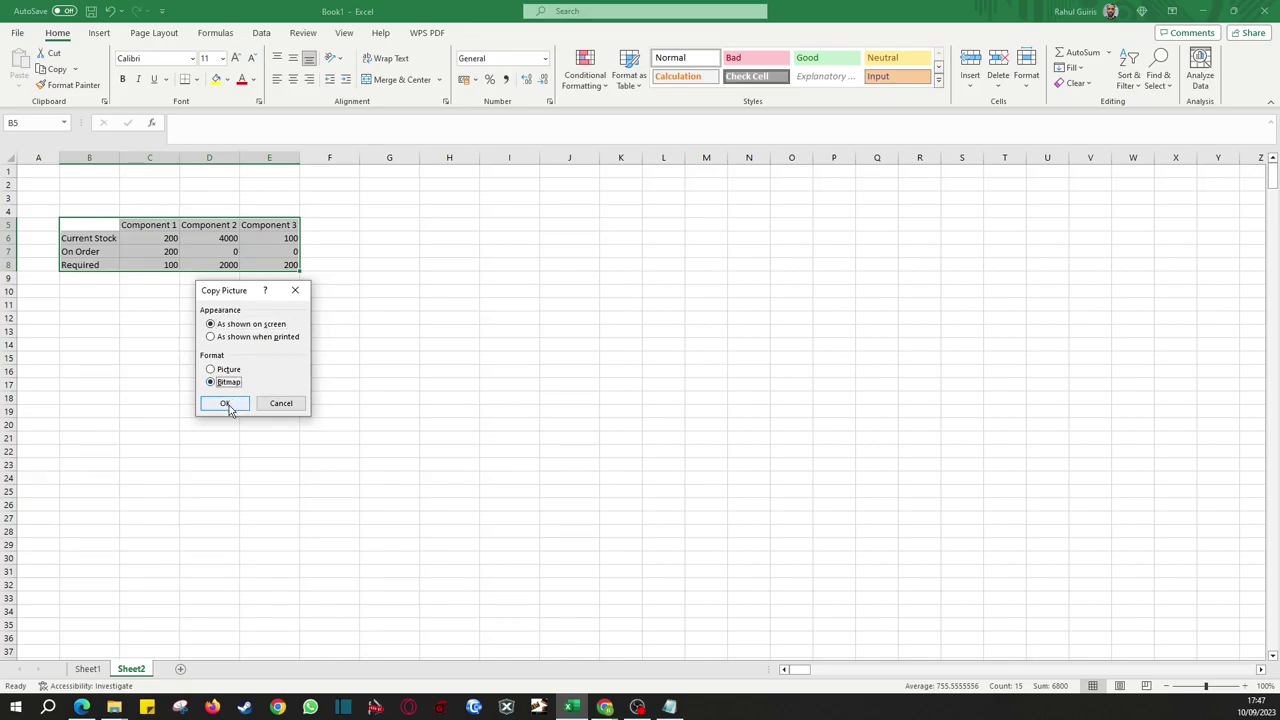
{"action": "left_click", "coordinate": [225, 403]}
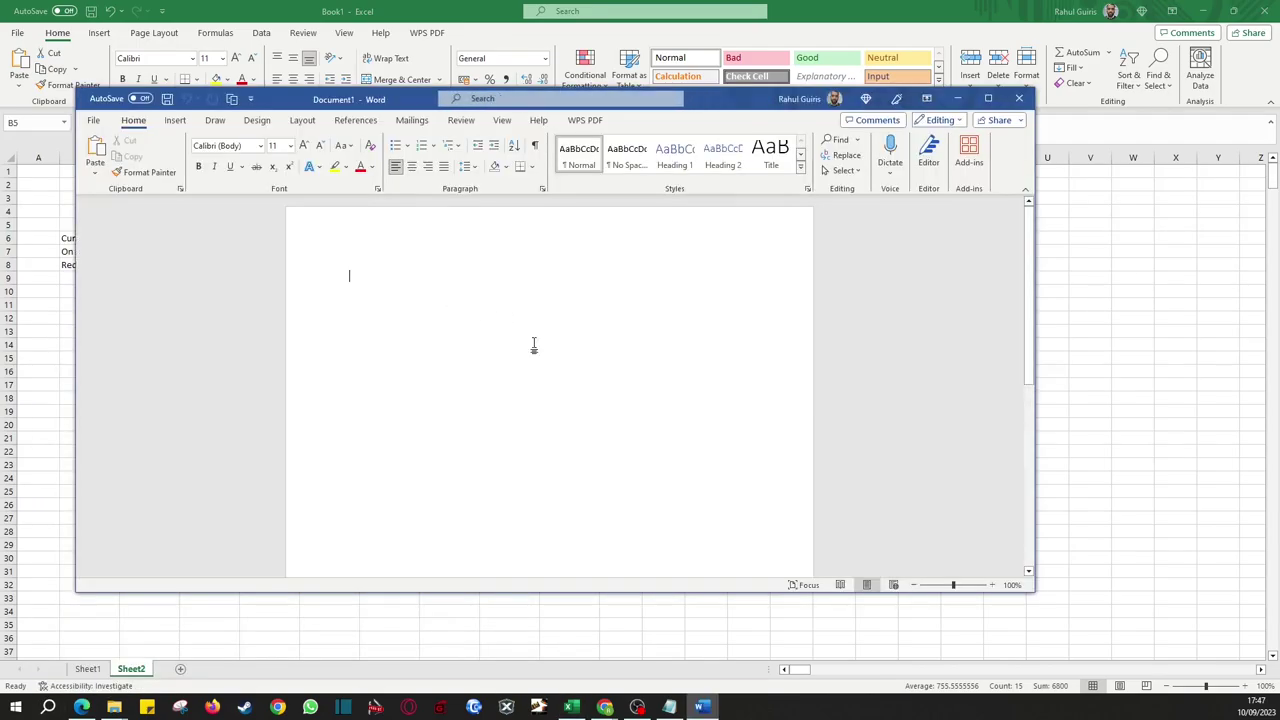
Step: Paste the table picture into the Word document and centre it with Ctrl+E
{"action": "key", "text": "ctrl+v"}
{"action": "left_click", "coordinate": [457, 274]}
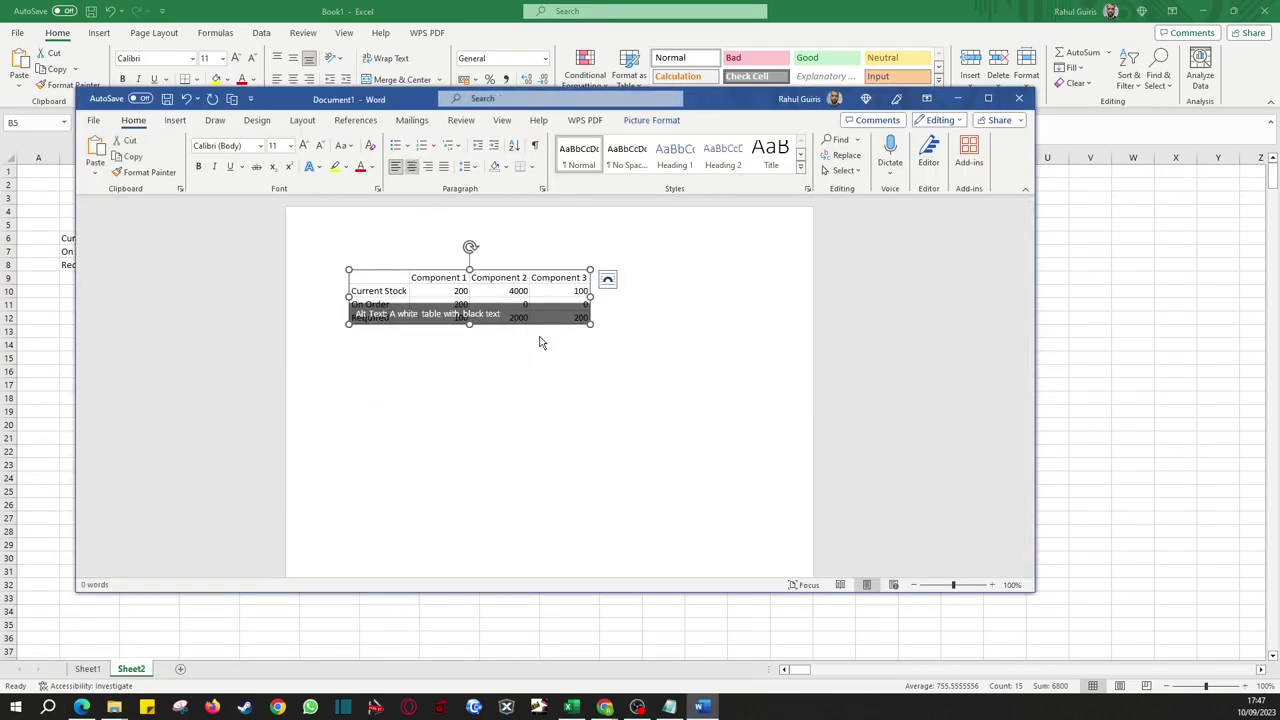
{"action": "key", "text": "ctrl+e"}
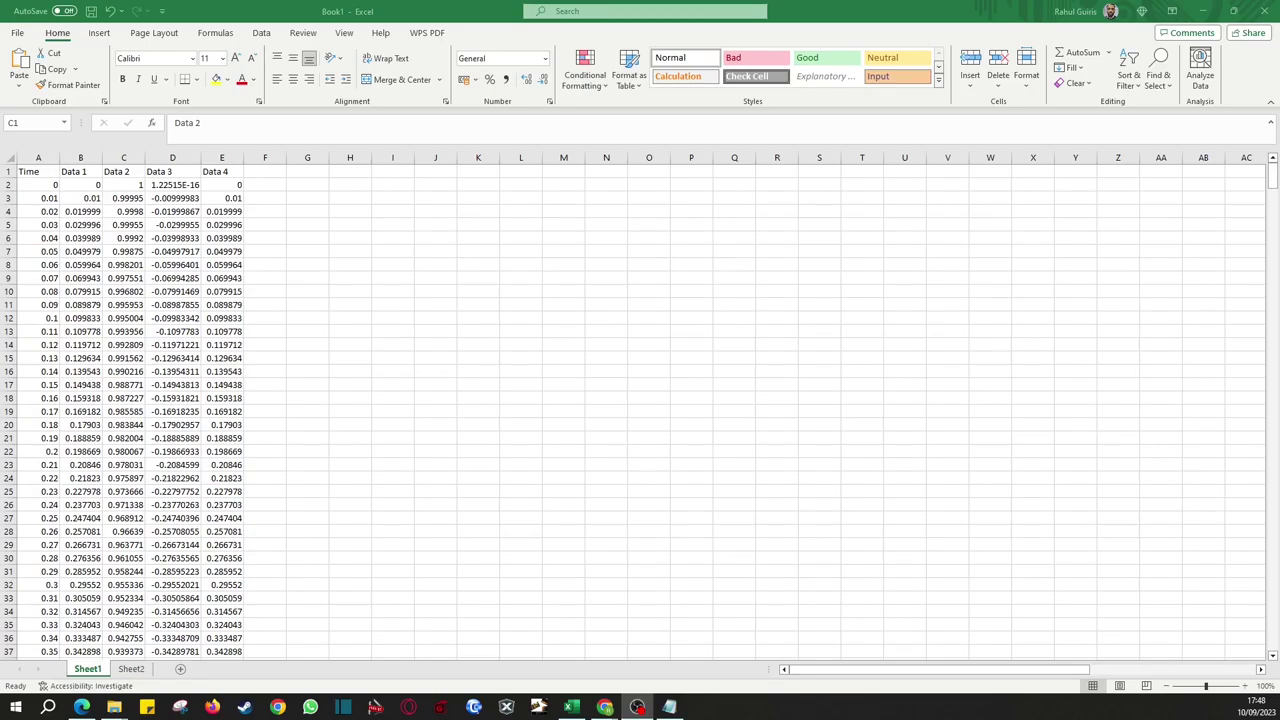
Step: Insert a smooth-line scatter chart of Data 1, then move and enlarge it
{"action": "left_click_drag", "start_coordinate": [38, 158], "coordinate": [80, 158]}
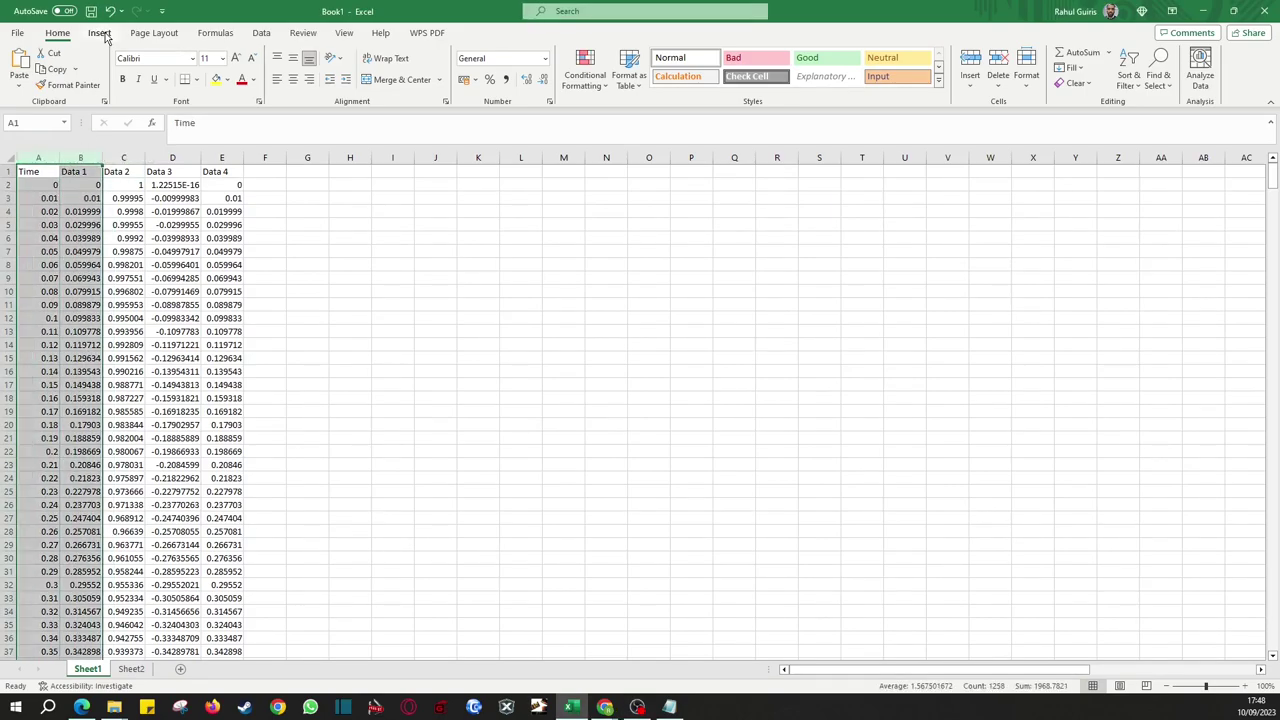
{"action": "left_click", "coordinate": [100, 33]}
{"action": "left_click", "coordinate": [570, 83]}
{"action": "left_click", "coordinate": [607, 157]}
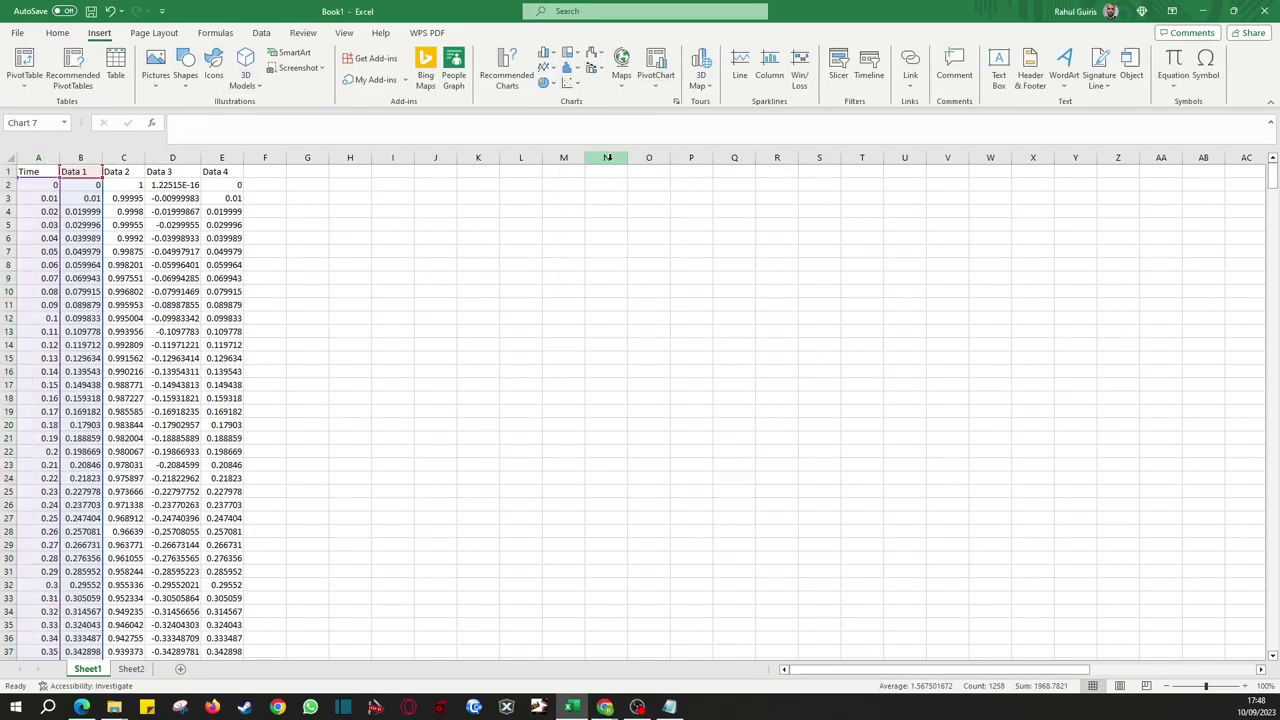
{"action": "left_click_drag", "start_coordinate": [523, 374], "coordinate": [386, 260]}
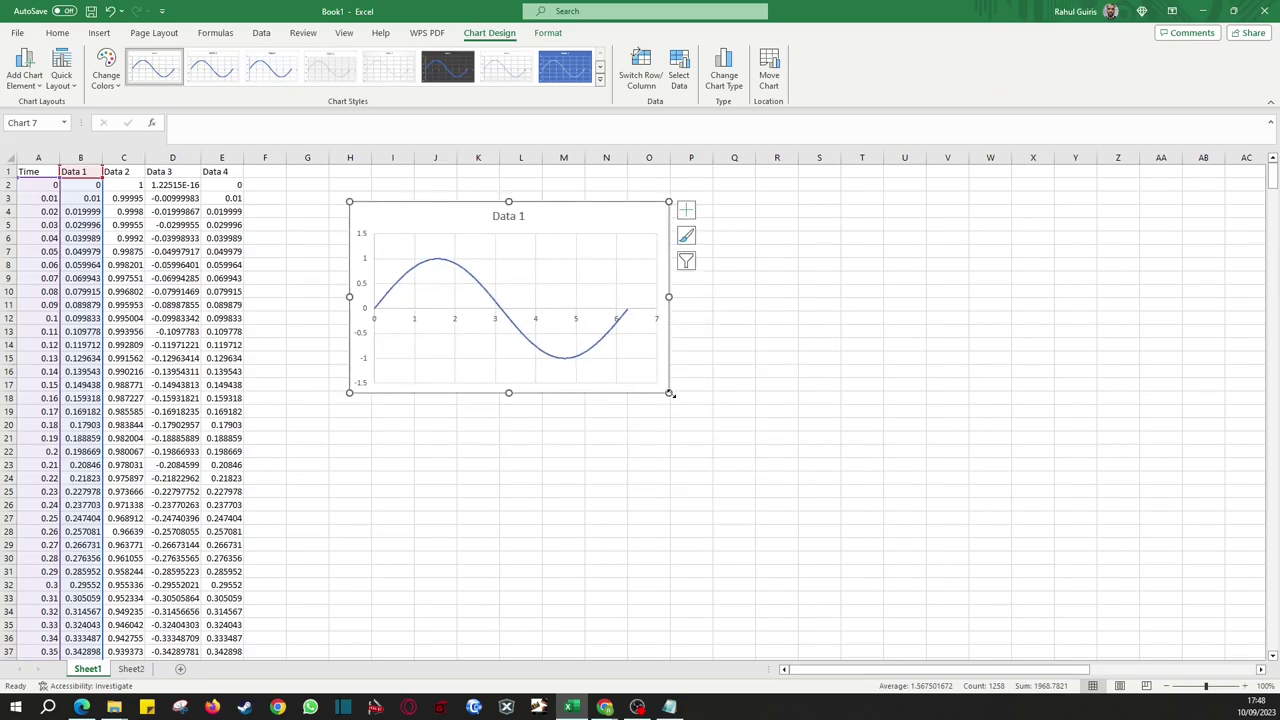
{"action": "left_click_drag", "start_coordinate": [670, 393], "coordinate": [789, 489]}
{"action": "left_click", "coordinate": [563, 571]}
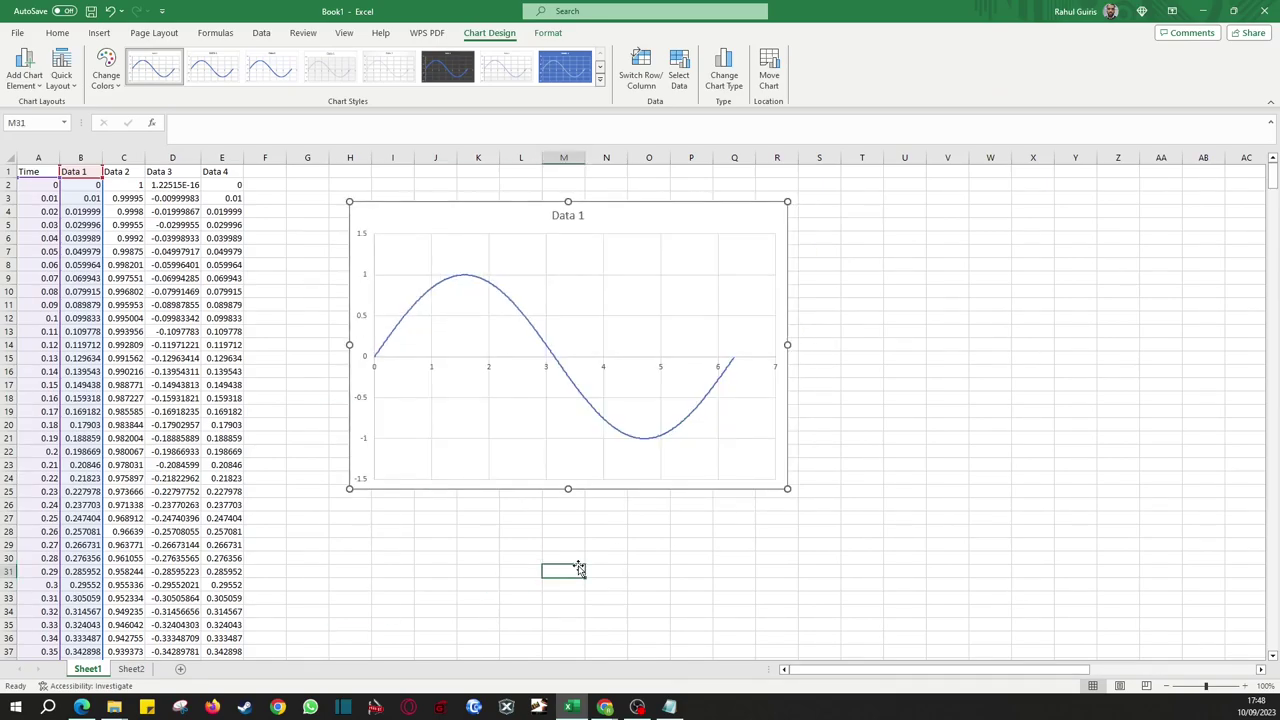
Step: Insert a Chart1 chart sheet and place it right after Sheet1
{"action": "right_click", "coordinate": [92, 677]}
{"action": "key", "text": "Escape"}
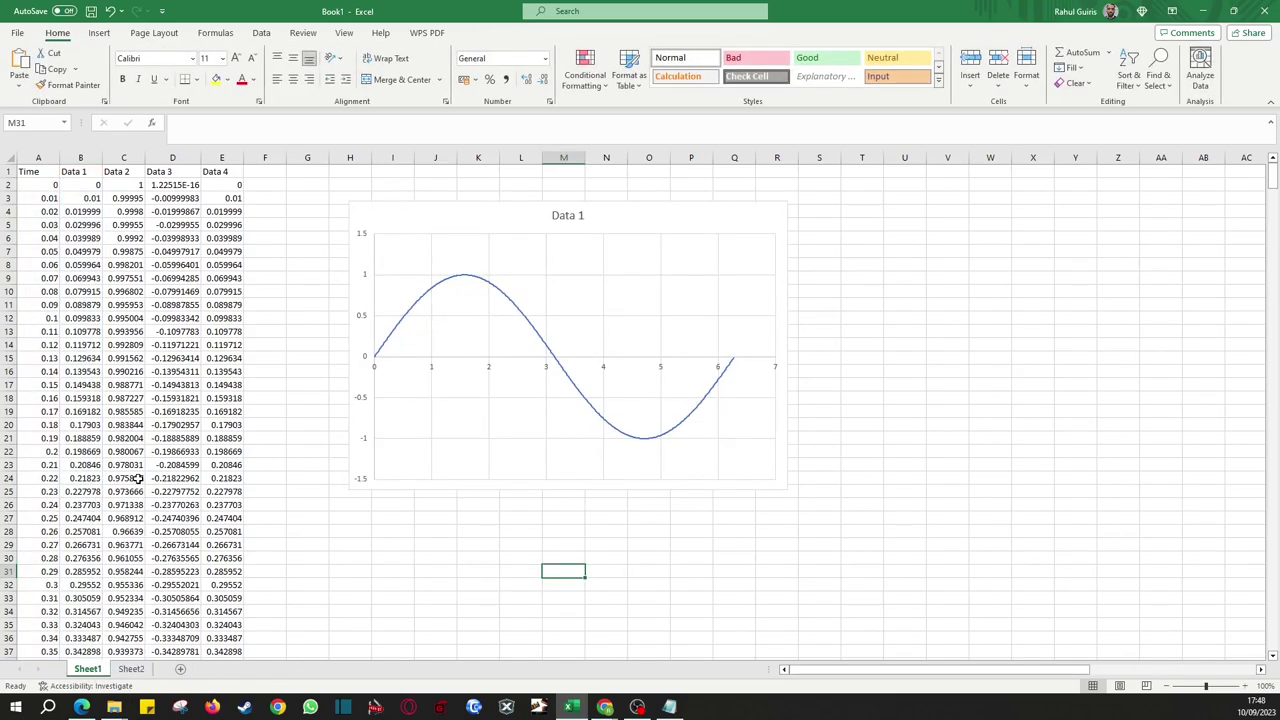
{"action": "right_click", "coordinate": [86, 677]}
{"action": "left_click", "coordinate": [108, 488]}
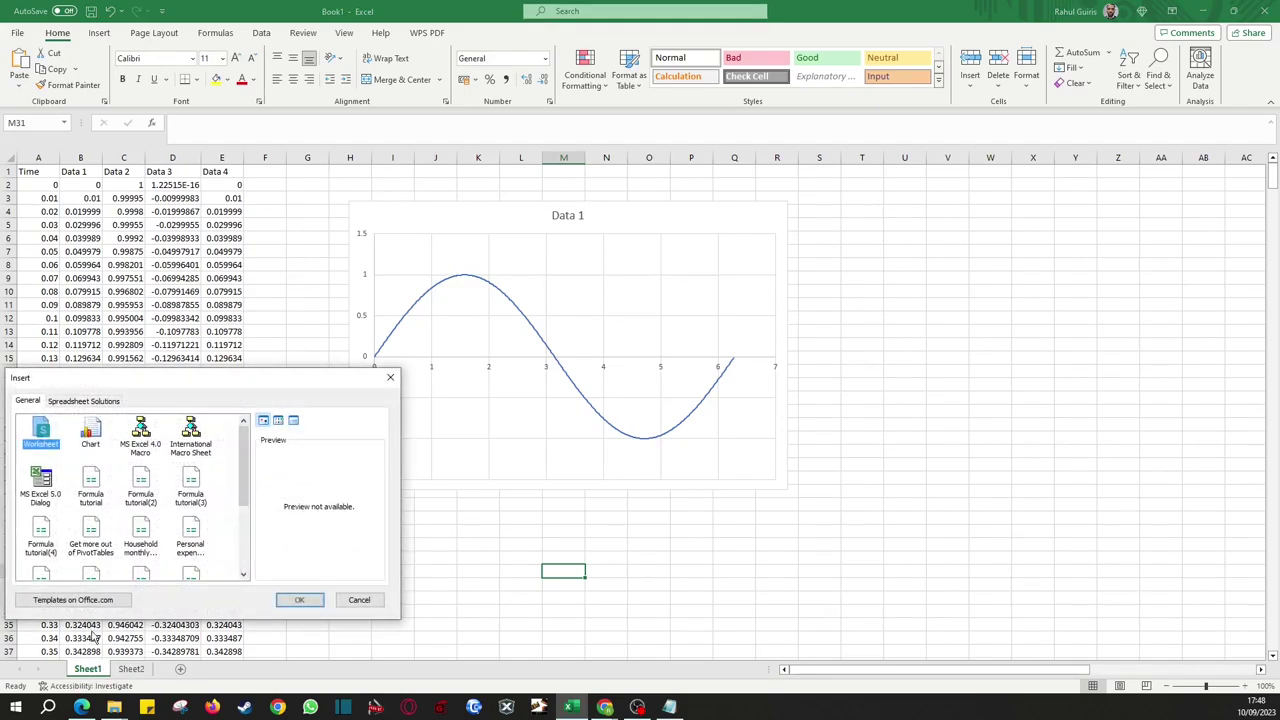
{"action": "left_click", "coordinate": [100, 438]}
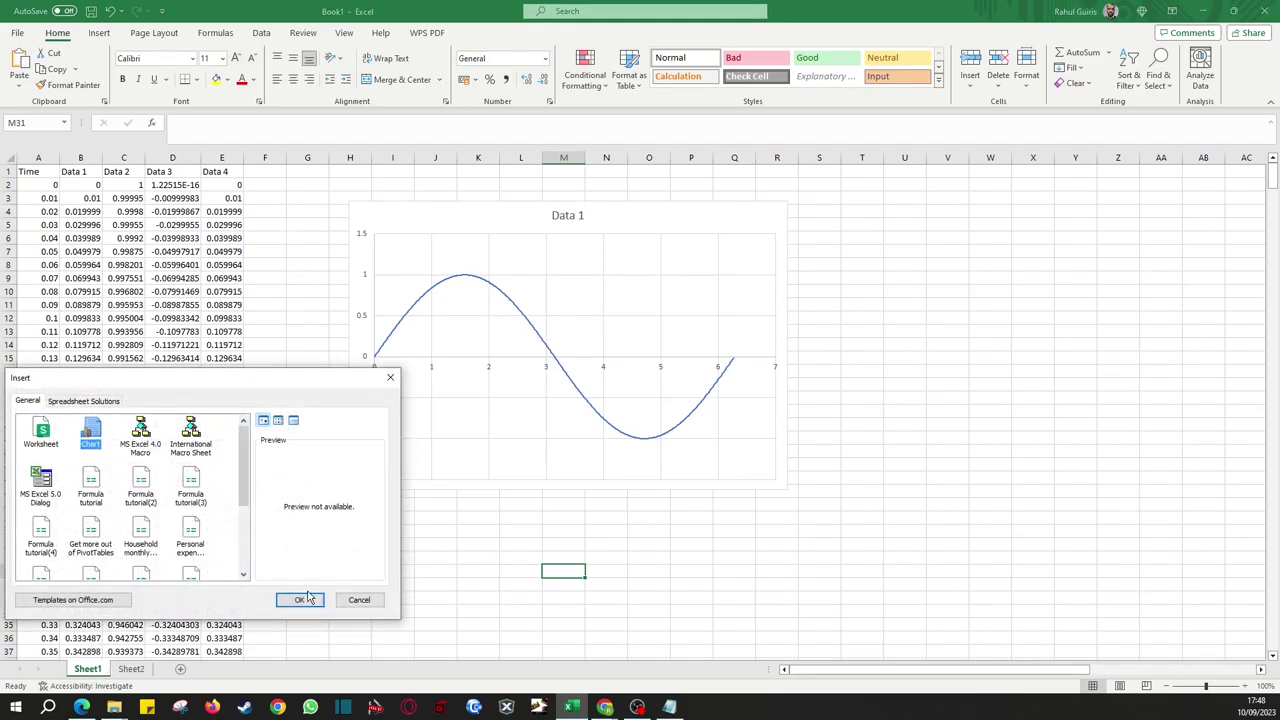
{"action": "left_click", "coordinate": [299, 600]}
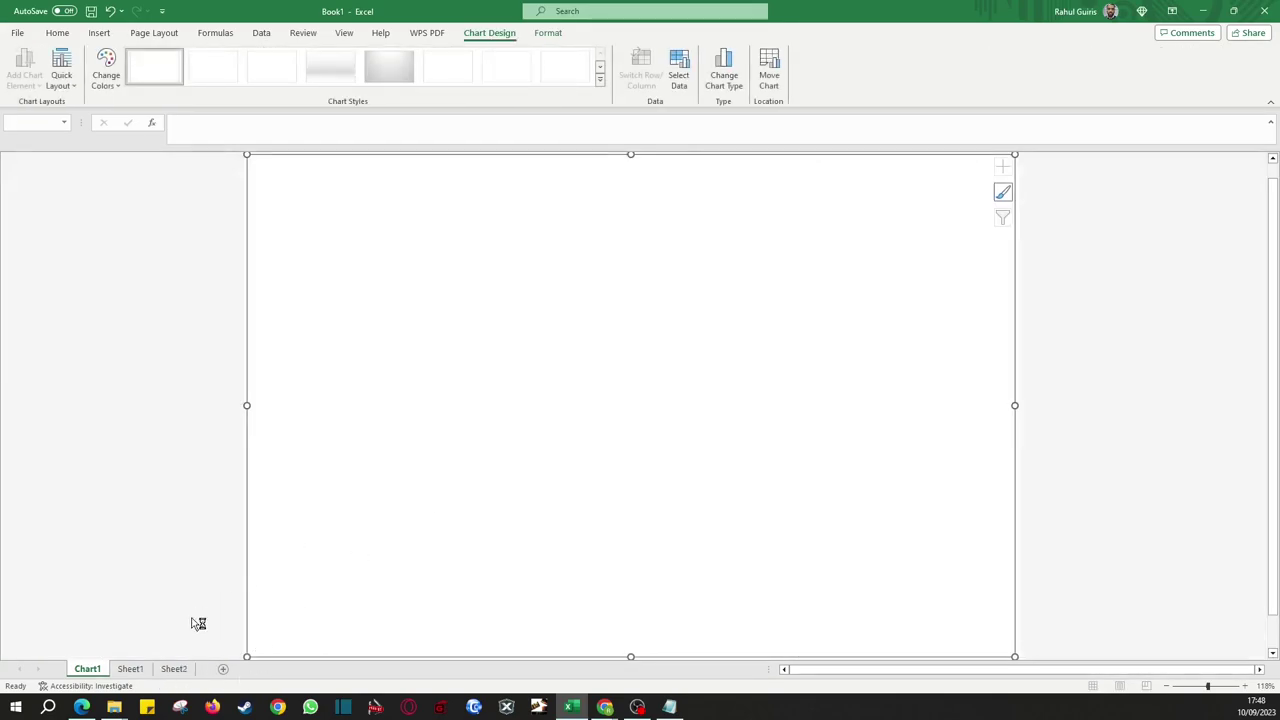
{"action": "left_click_drag", "start_coordinate": [95, 670], "coordinate": [150, 669]}
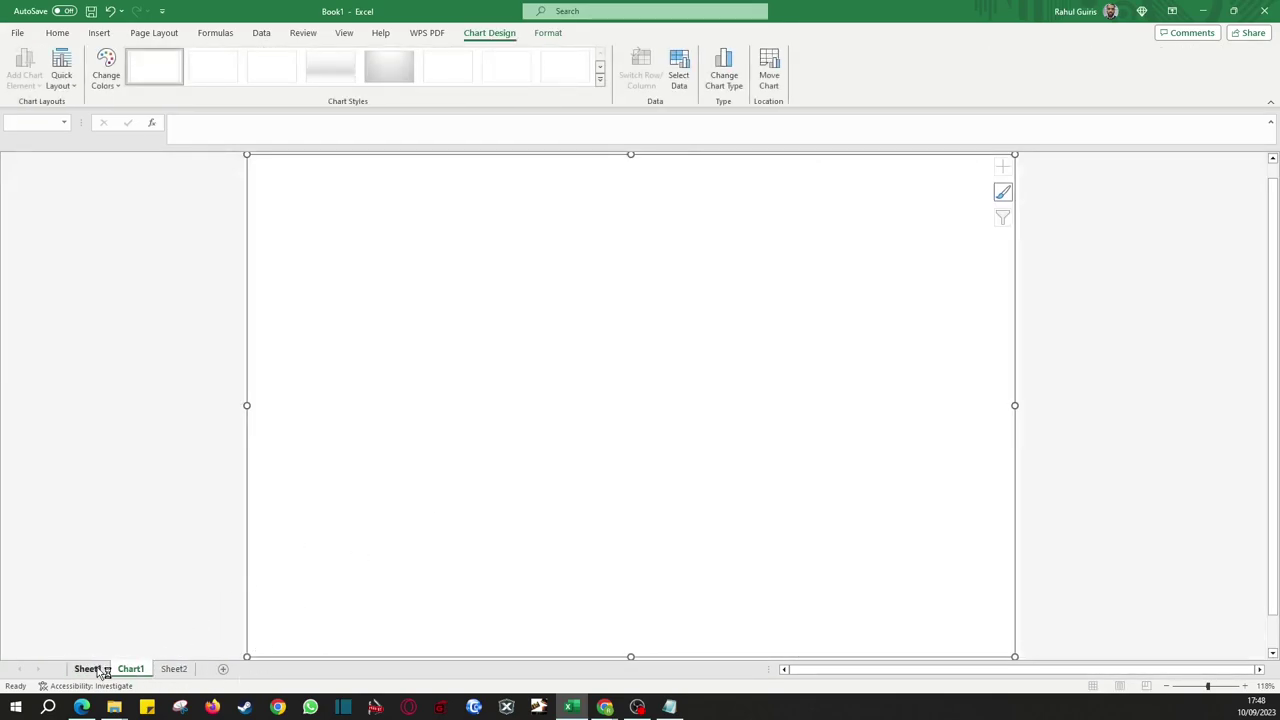
Step: Cut the Data 1 chart from Sheet1 and paste it onto Chart1
{"action": "left_click", "coordinate": [100, 670]}
{"action": "left_click", "coordinate": [380, 210]}
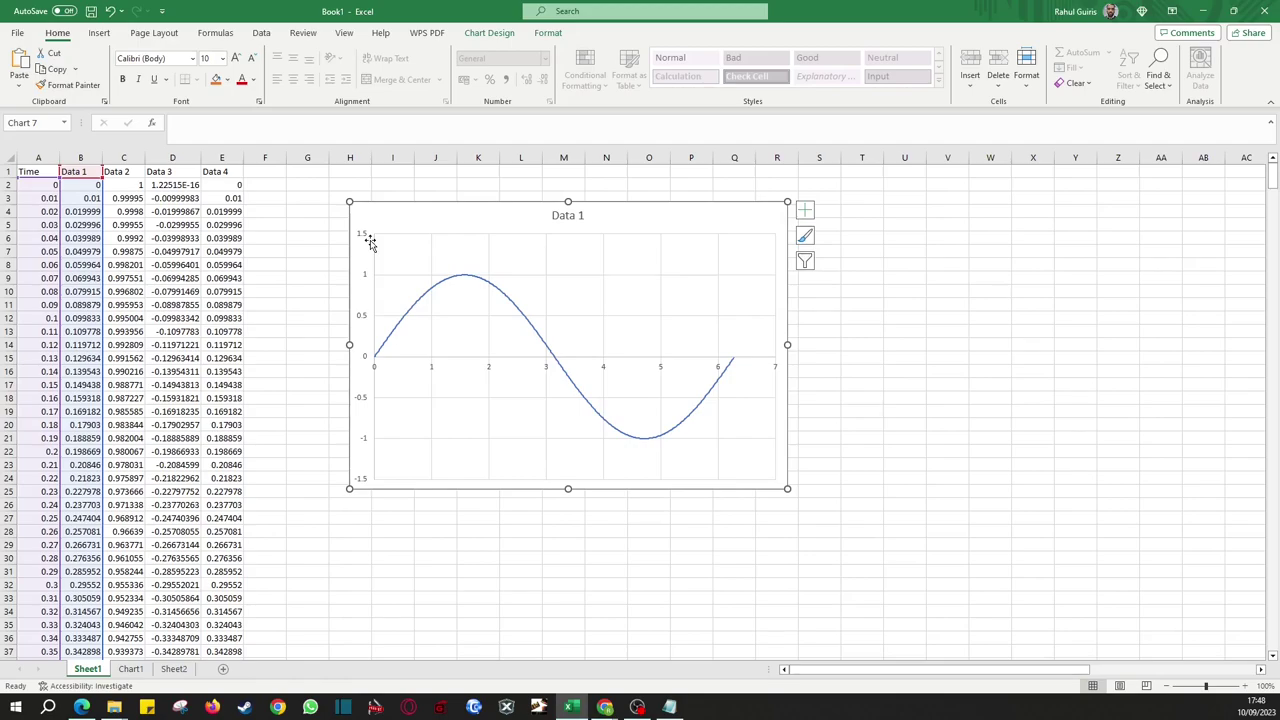
{"action": "key", "text": "ctrl+x"}
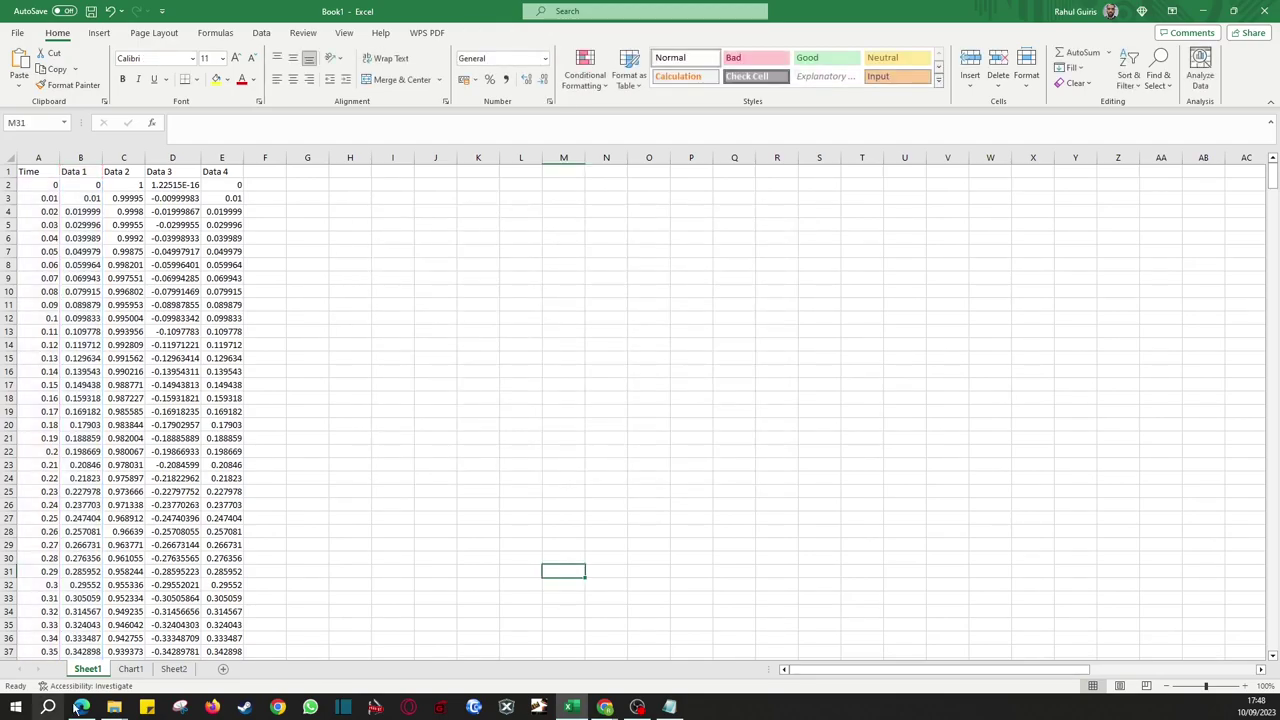
{"action": "left_click", "coordinate": [140, 670]}
{"action": "key", "text": "ctrl+v"}
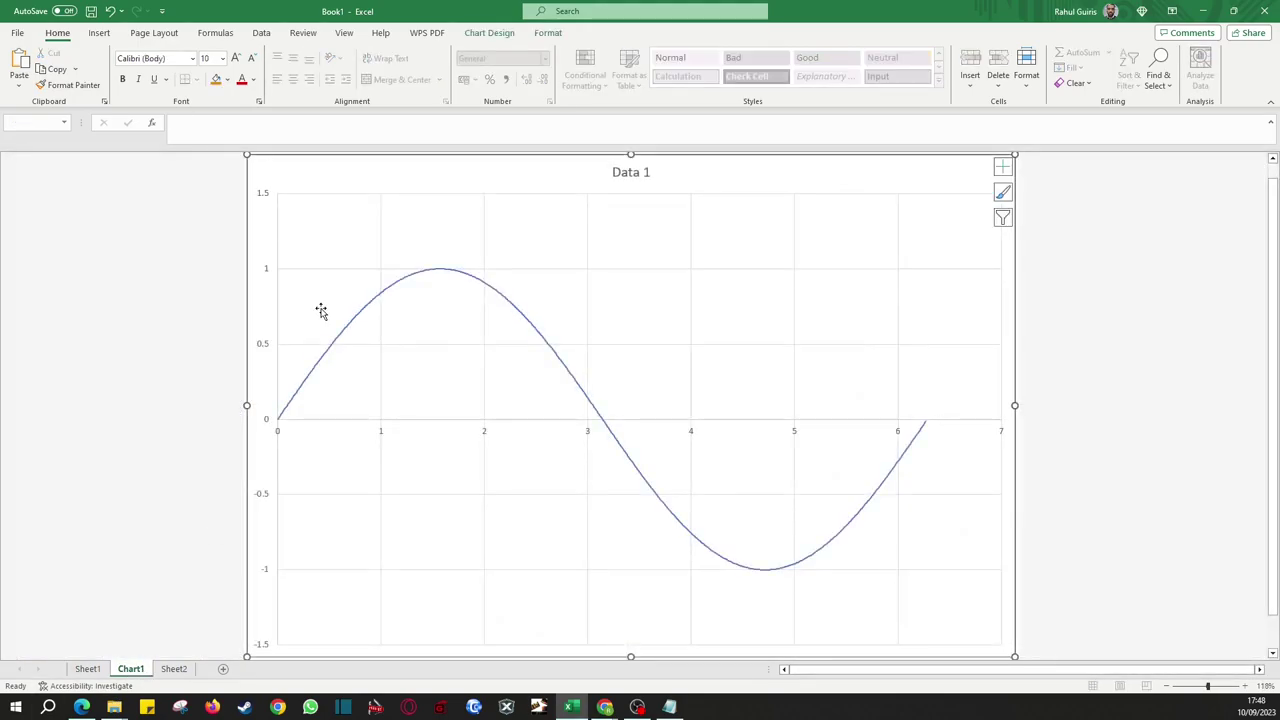
Step: Add axis titles and a legend to the chart on Chart1
{"action": "left_click", "coordinate": [130, 482]}
{"action": "left_click", "coordinate": [892, 203]}
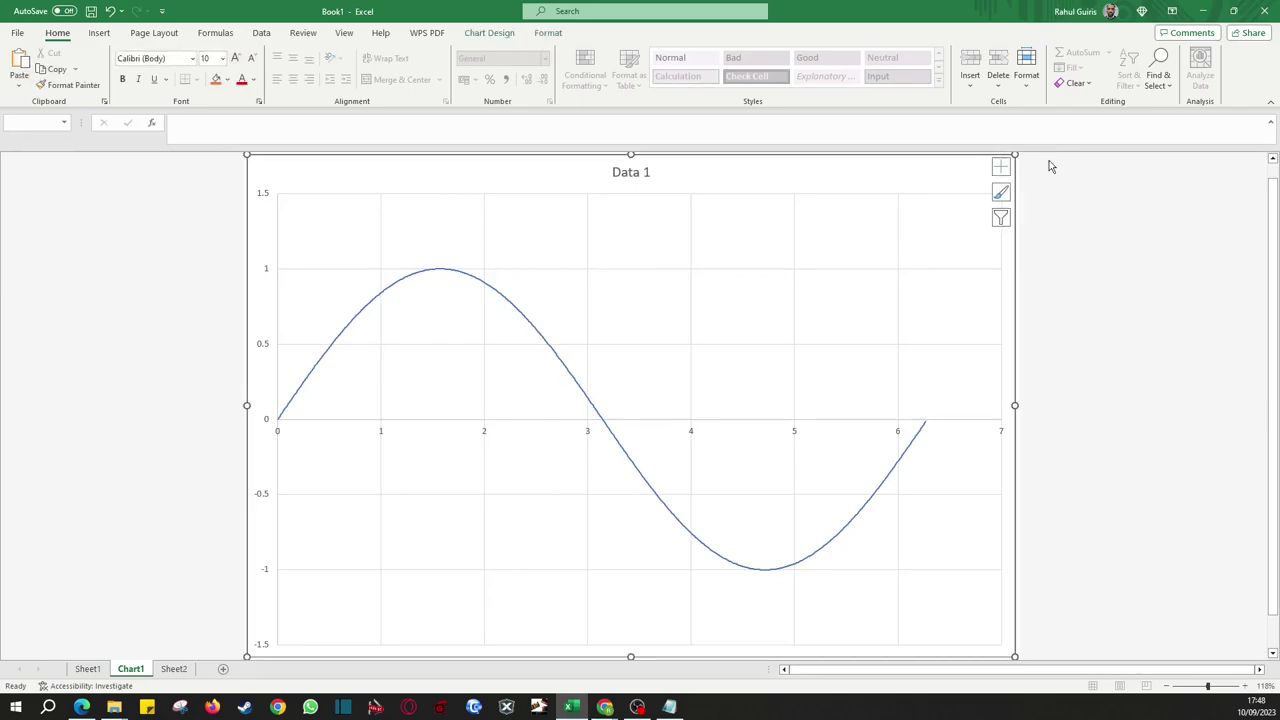
{"action": "left_click", "coordinate": [1003, 166]}
{"action": "left_click", "coordinate": [1056, 199]}
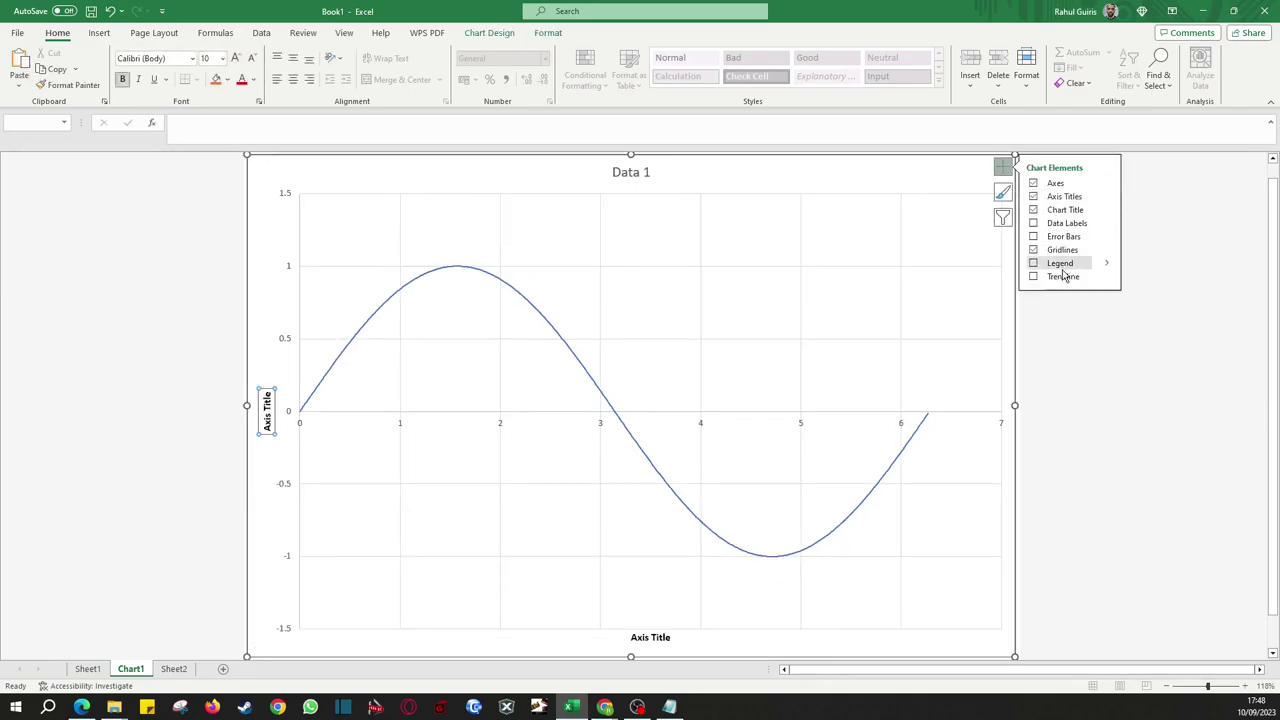
{"action": "left_click", "coordinate": [1045, 263]}
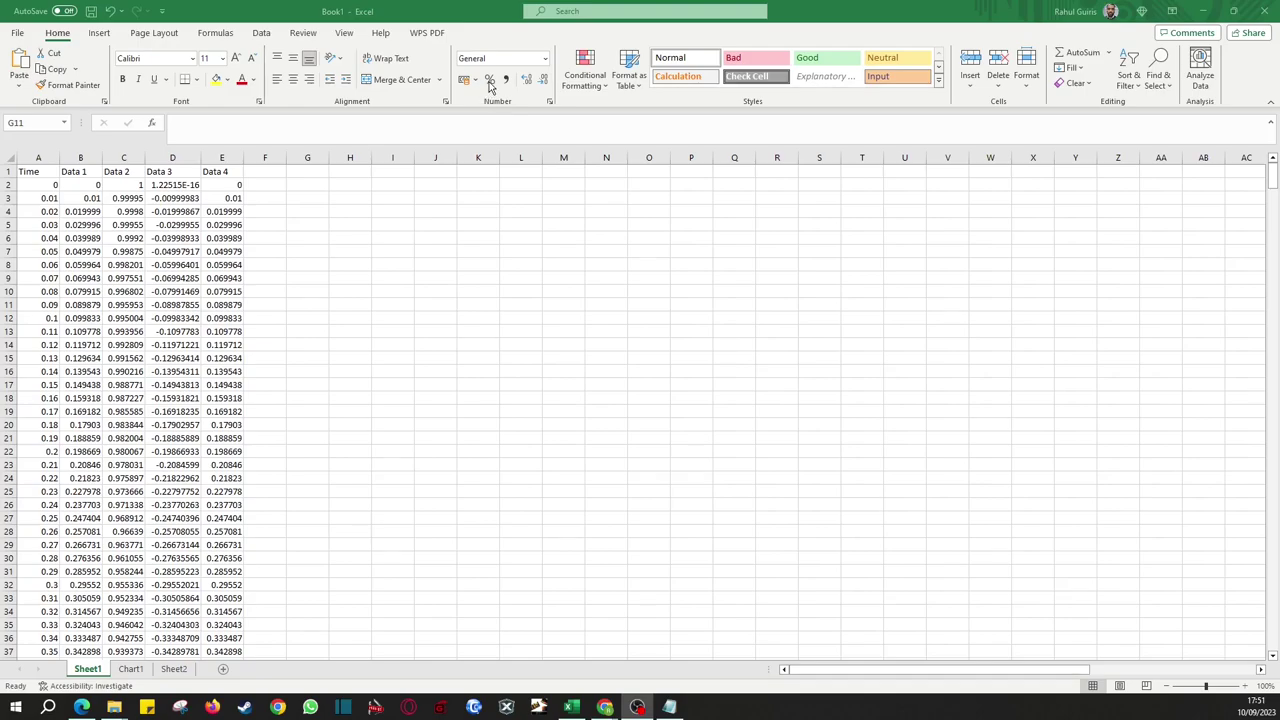
Step: Add the Number group's Percent Style command to the Quick Access Toolbar and open its customize list
{"action": "left_click", "coordinate": [489, 93]}
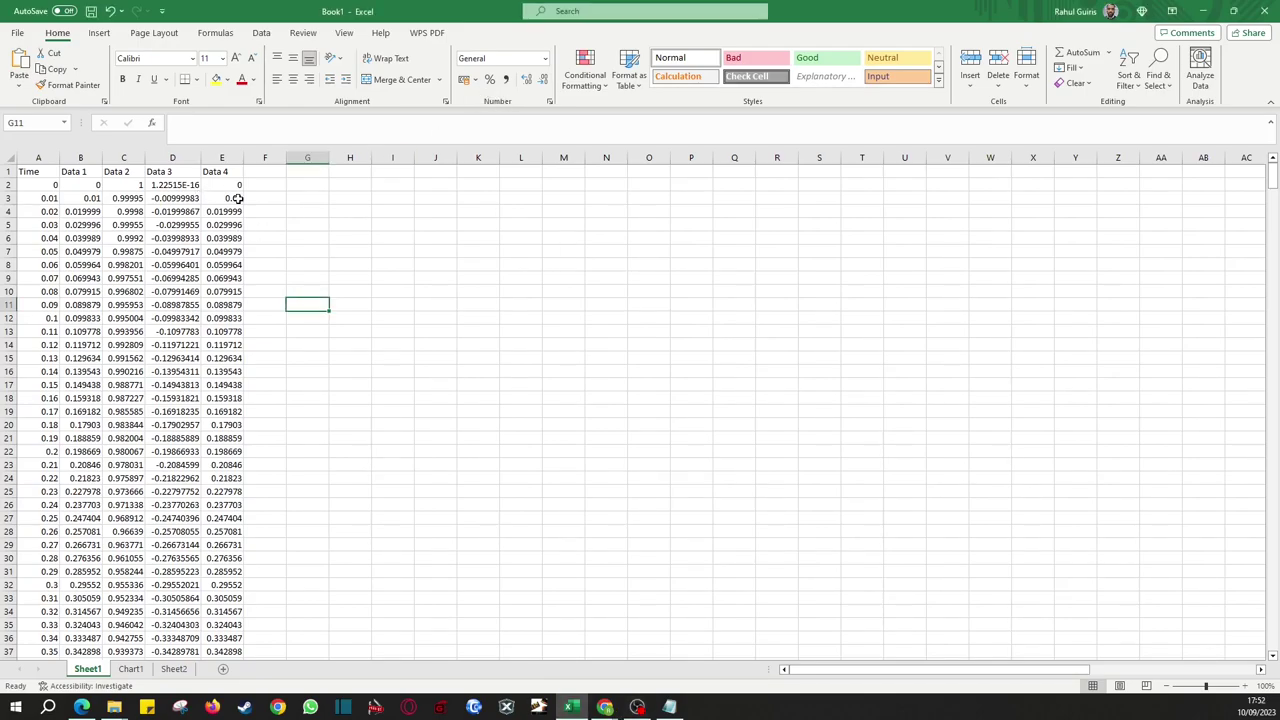
{"action": "right_click", "coordinate": [487, 87]}
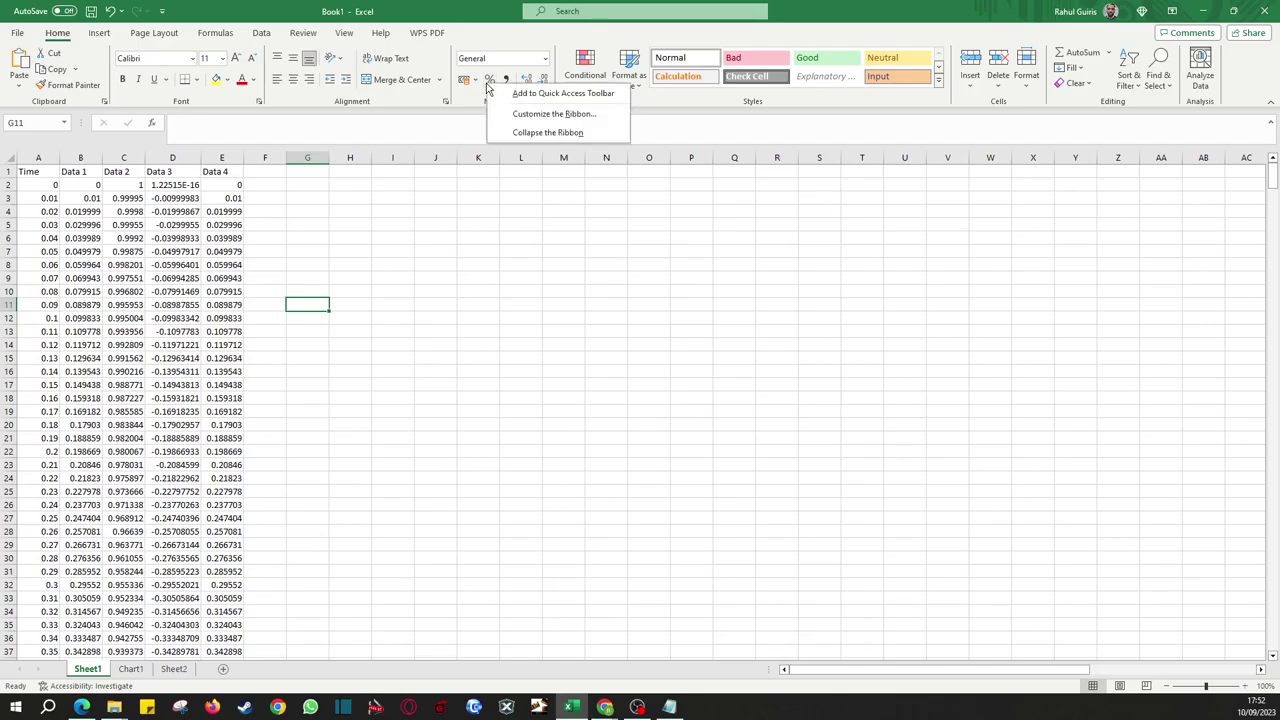
{"action": "left_click", "coordinate": [541, 98]}
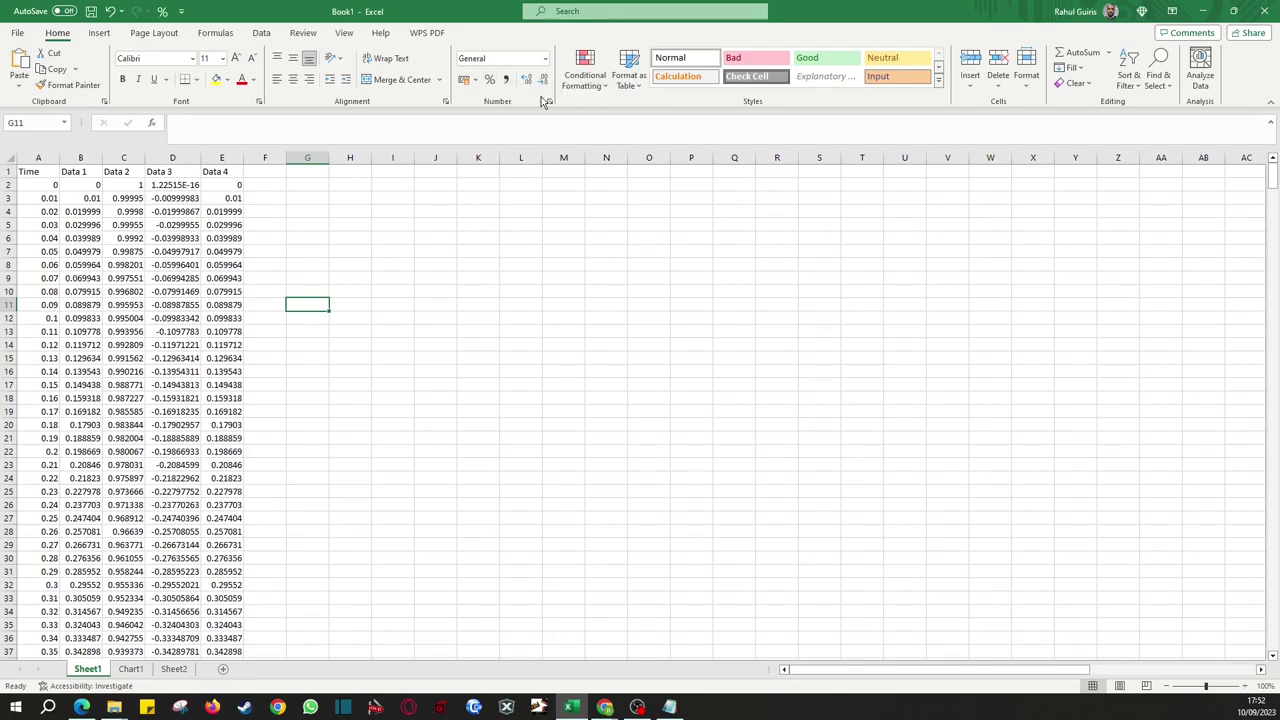
{"action": "left_click", "coordinate": [181, 11]}
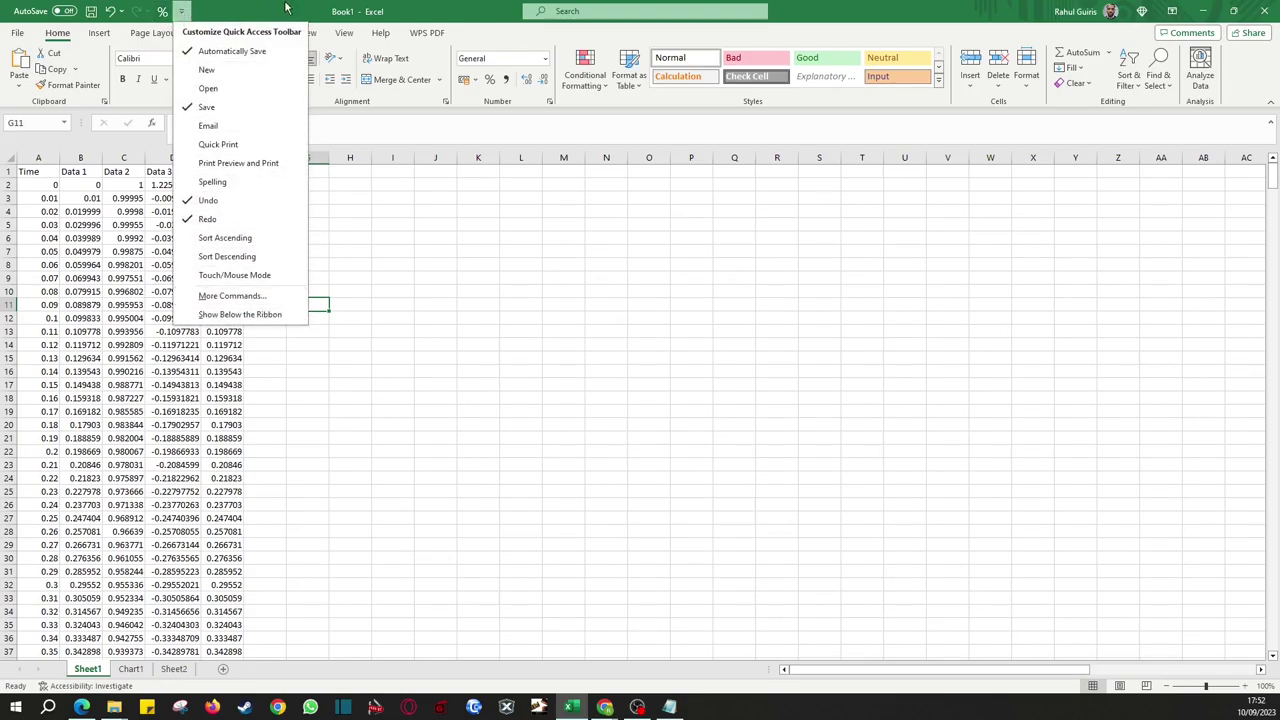
Step: Show the Quick Access Toolbar below the ribbon and add Wrap Text and Insert Scatter to it
{"action": "left_click", "coordinate": [232, 314]}
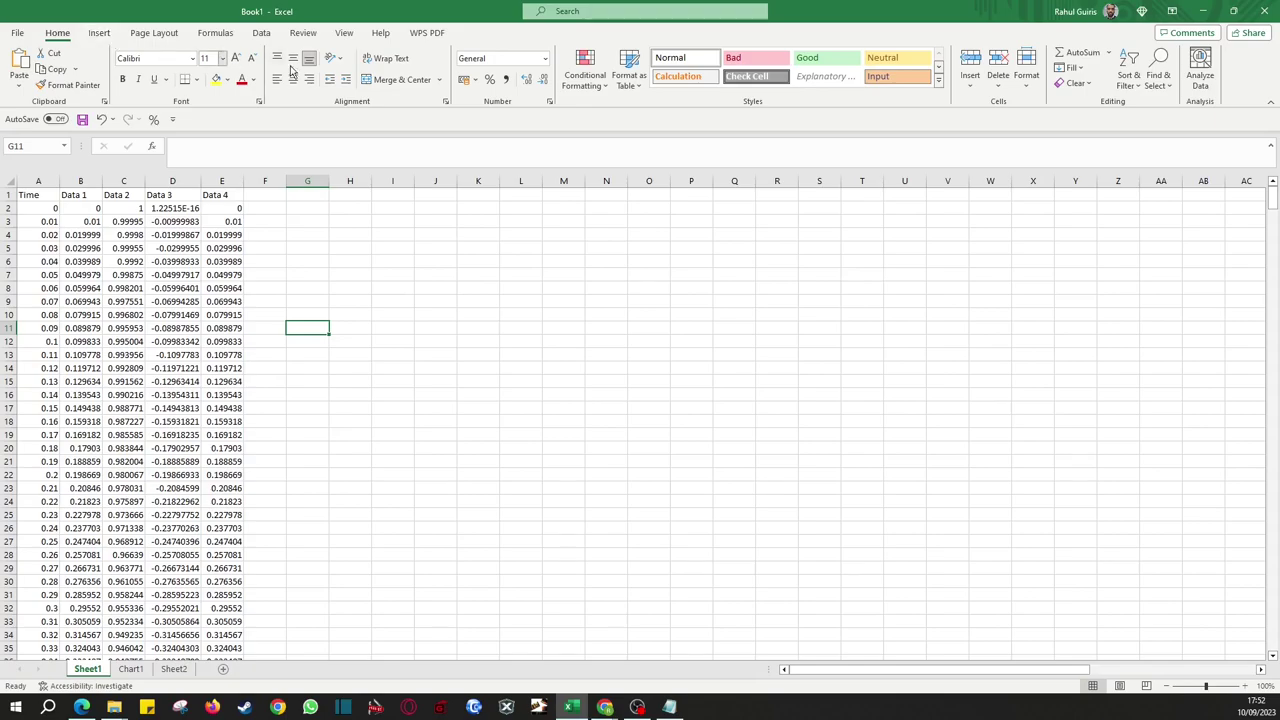
{"action": "right_click", "coordinate": [399, 64]}
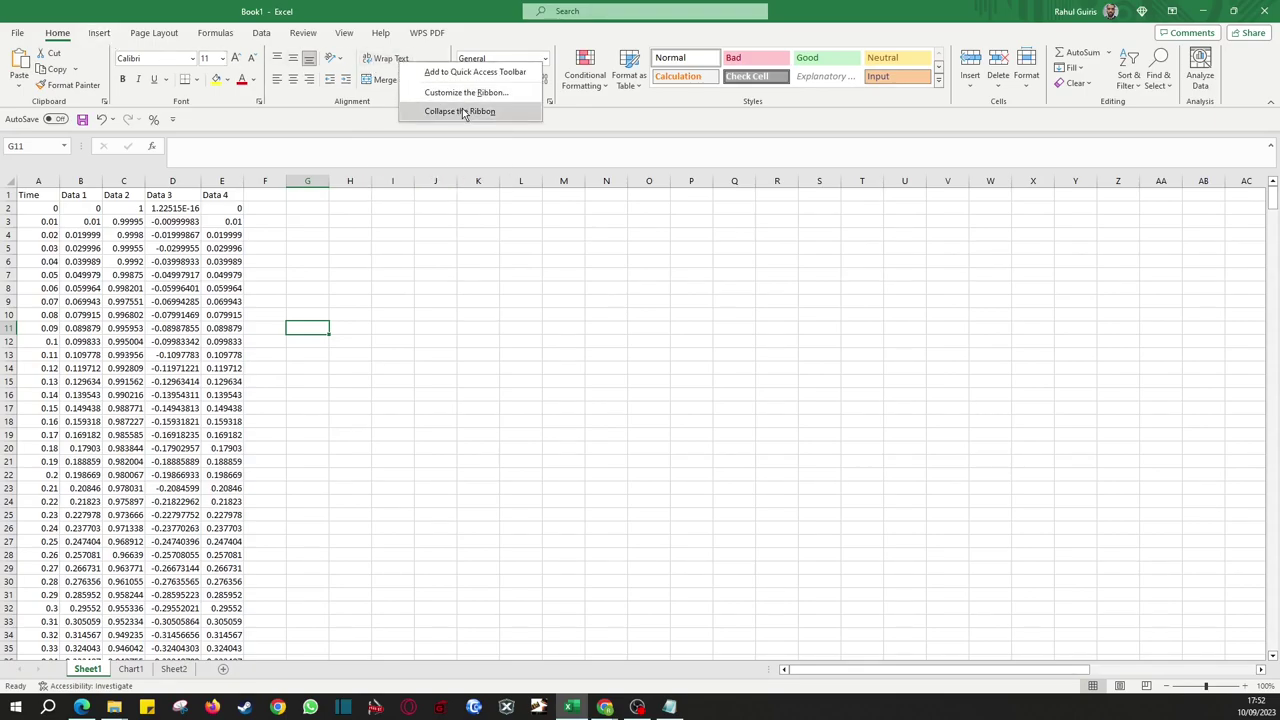
{"action": "left_click", "coordinate": [460, 72]}
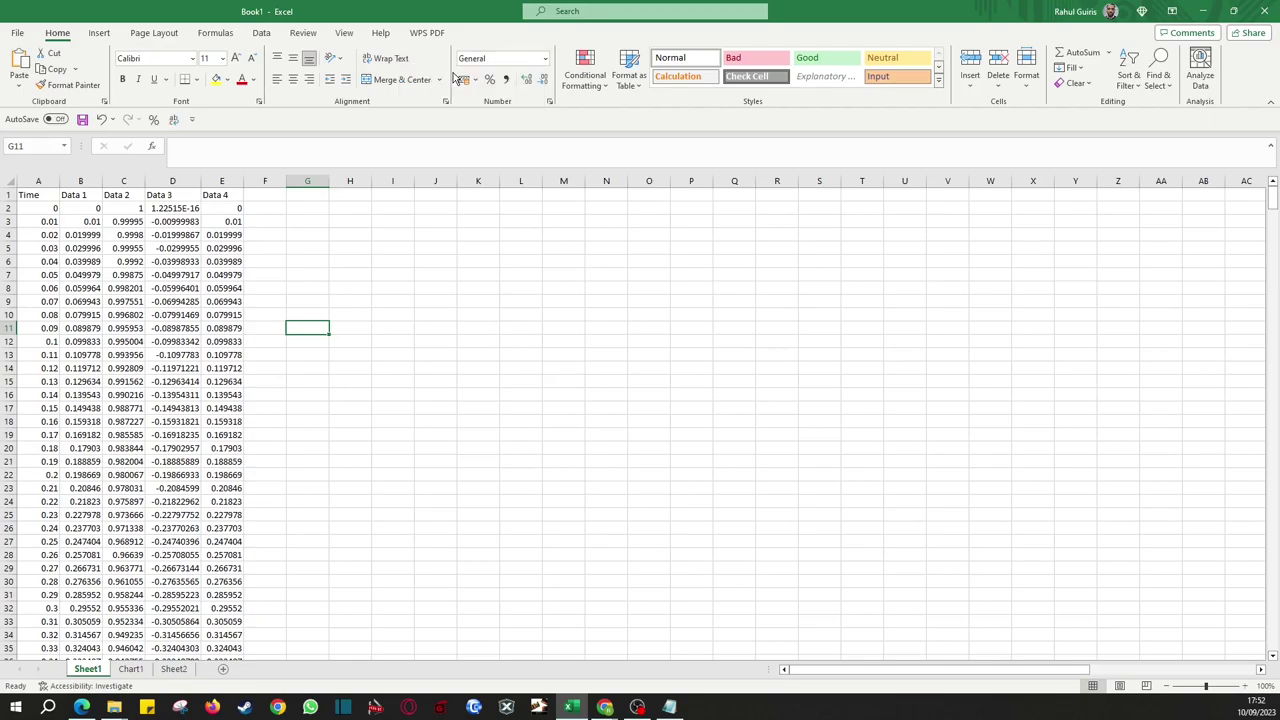
{"action": "left_click", "coordinate": [99, 32]}
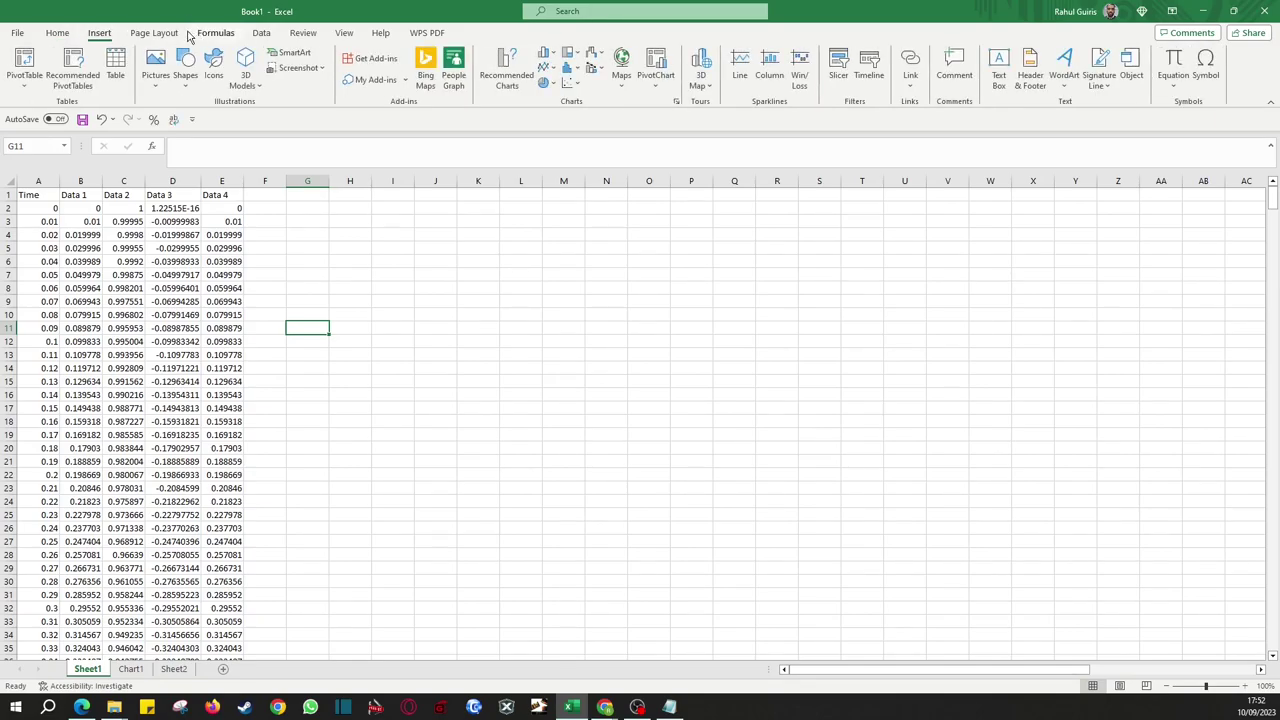
{"action": "right_click", "coordinate": [574, 88]}
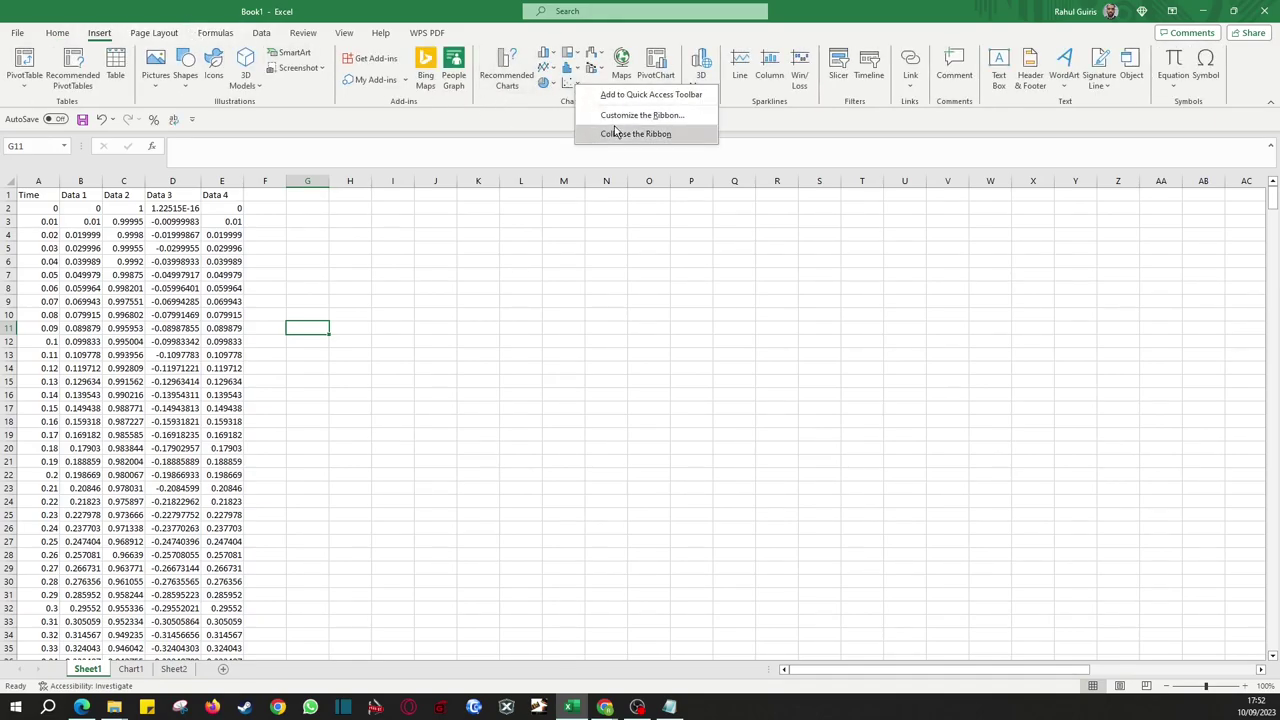
{"action": "left_click", "coordinate": [622, 90]}
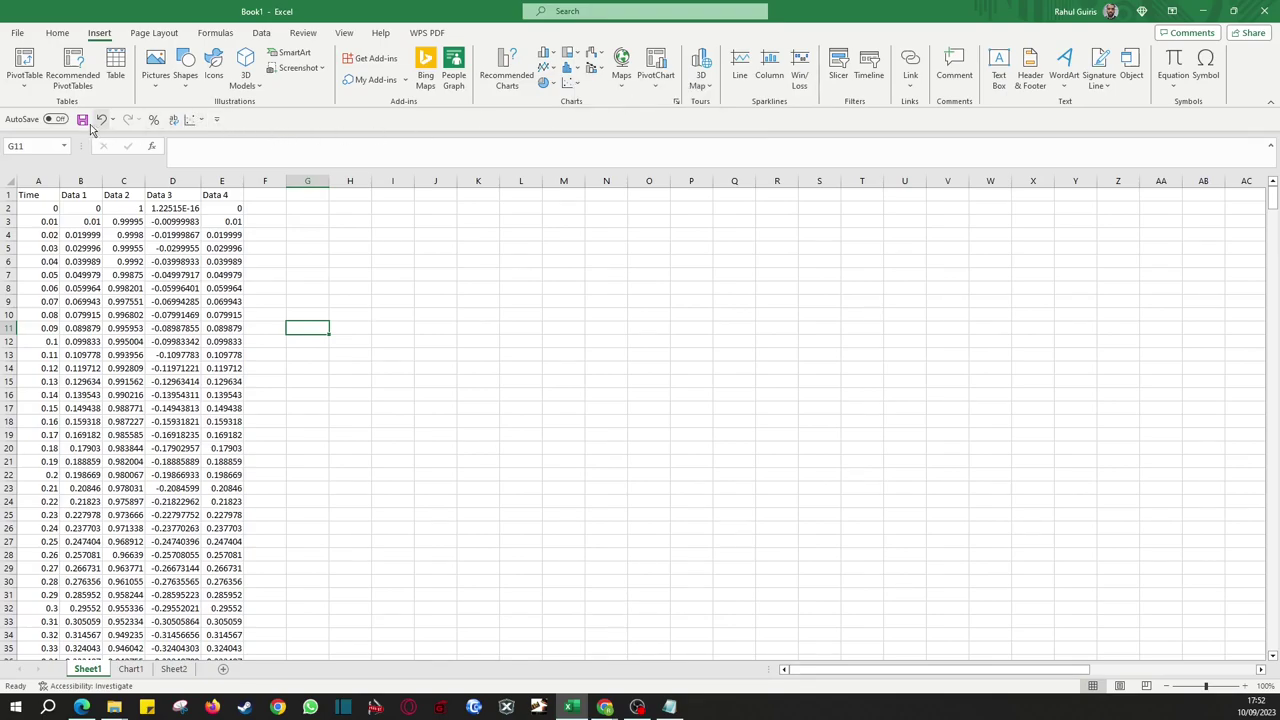